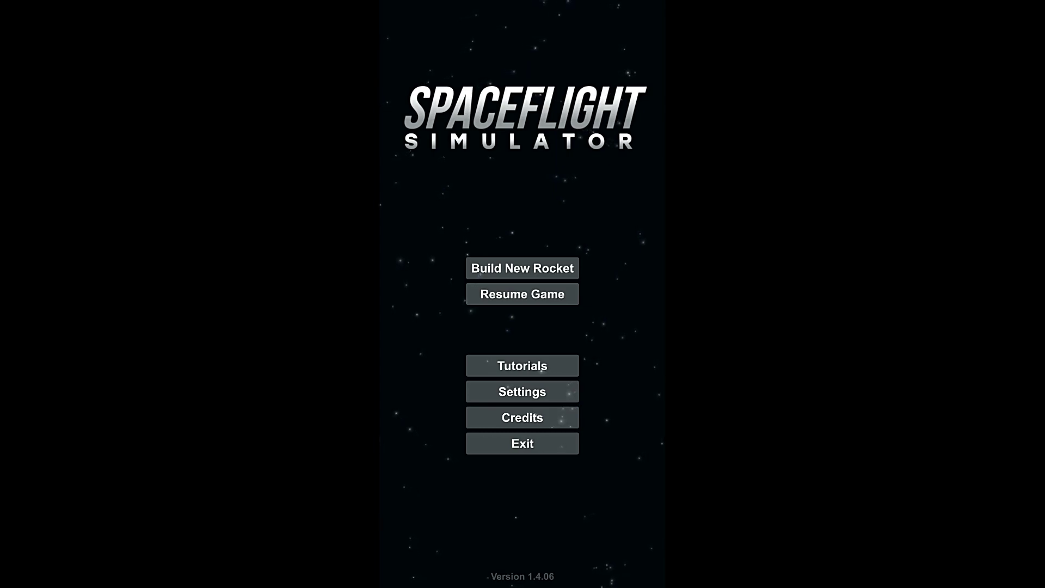
Step: Resume the saved game from the Spaceflight Simulator 1.4.06 title menu
{"action": "left_click", "coordinate": [522, 294]}
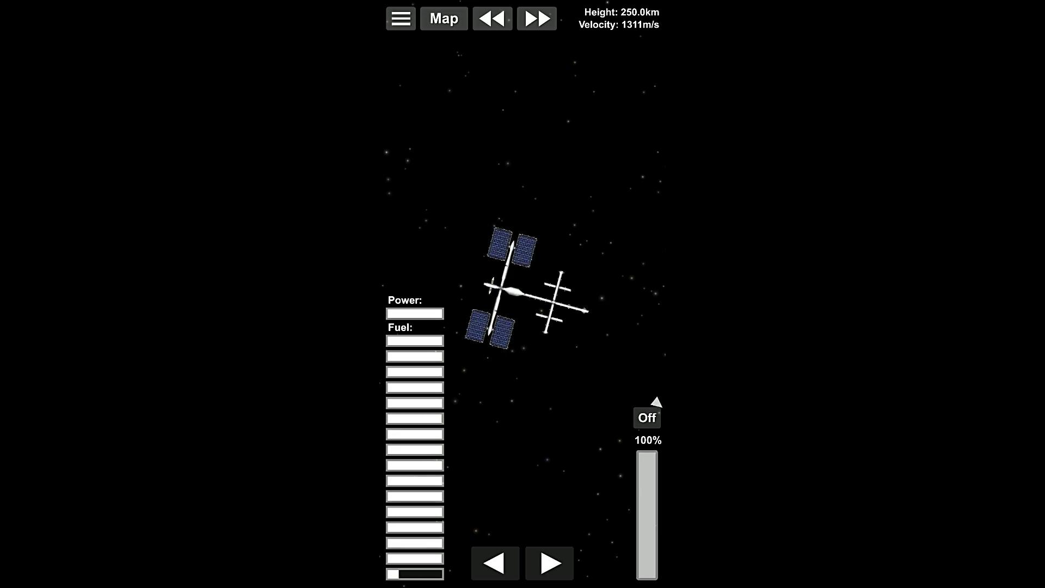
Step: Switch from the orbiting station's flight view to the solar-system map
{"action": "key", "text": "m"}
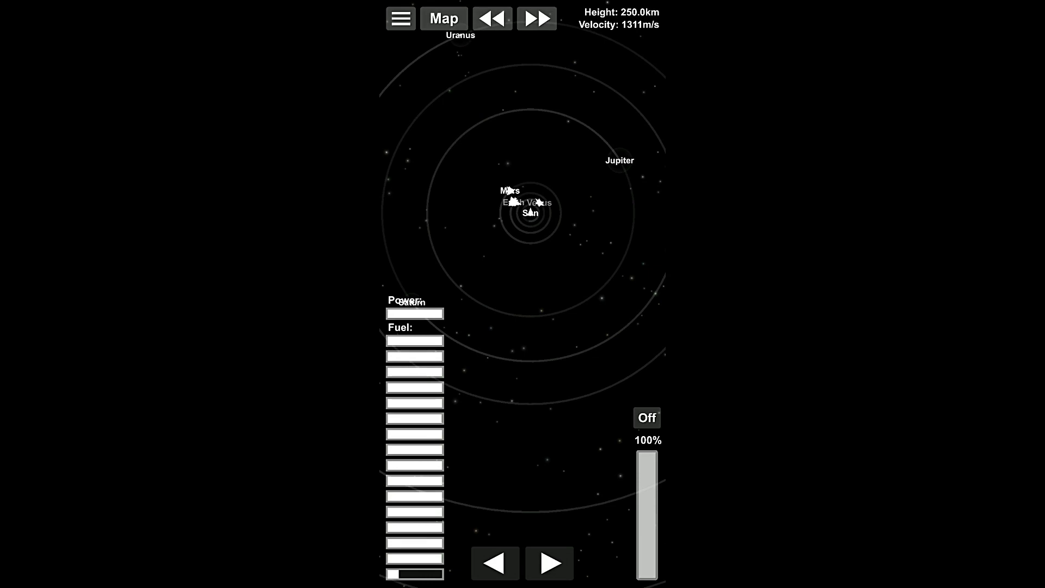
{"action": "scroll", "coordinate": [530, 245], "scroll_direction": "down", "scroll_amount": 5}
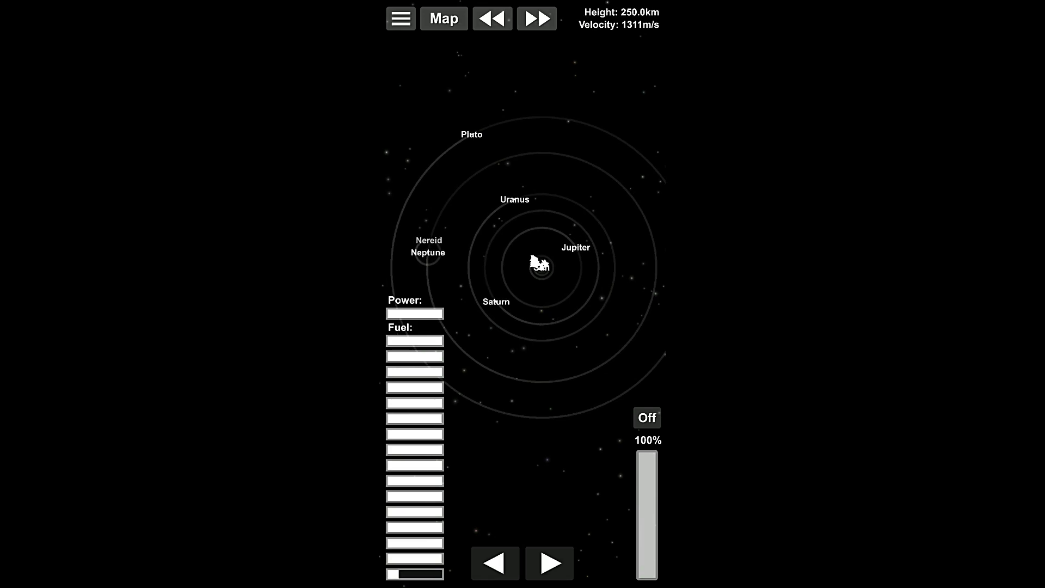
{"action": "scroll", "coordinate": [493, 200], "scroll_direction": "up", "scroll_amount": 5}
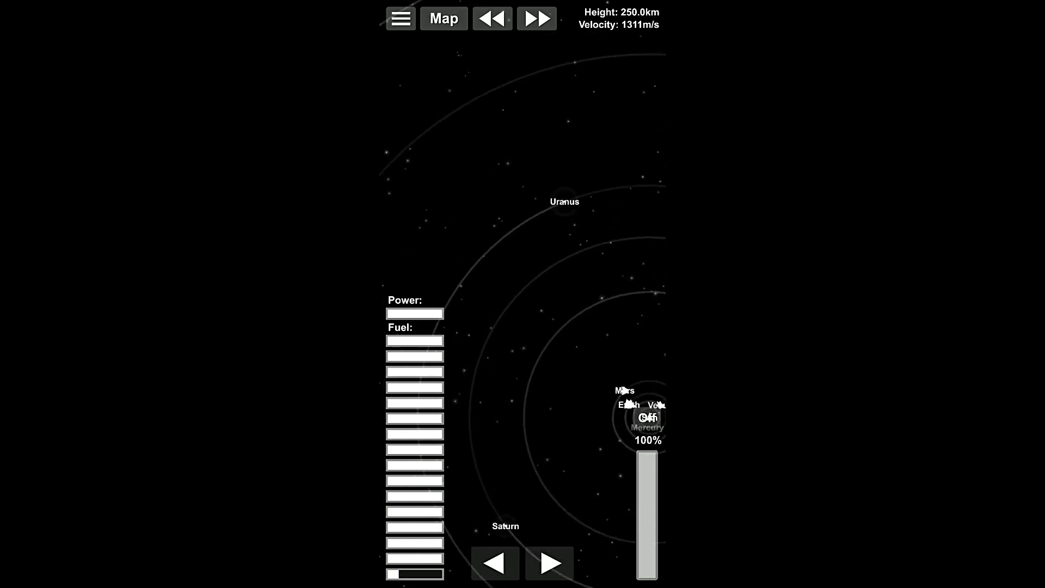
{"action": "scroll", "coordinate": [498, 555], "scroll_direction": "up", "scroll_amount": 5}
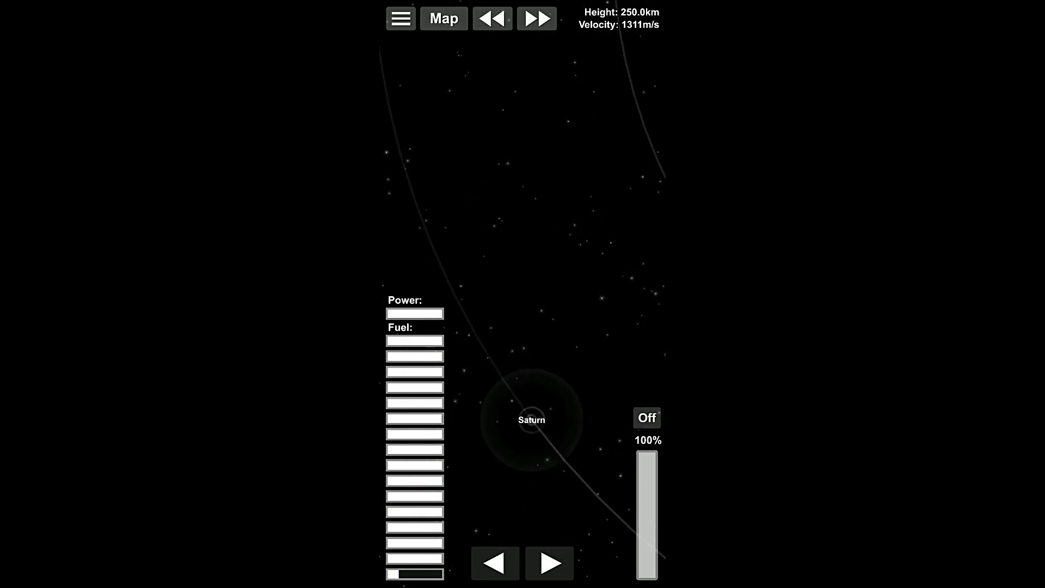
{"action": "scroll", "coordinate": [544, 396], "scroll_direction": "up", "scroll_amount": 5}
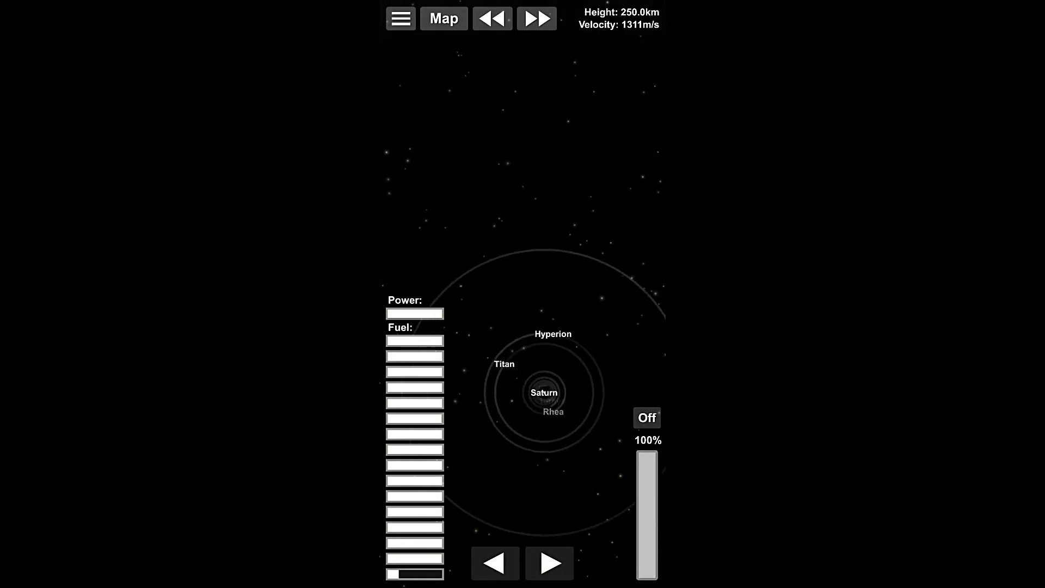
{"action": "scroll", "coordinate": [545, 396], "scroll_direction": "up", "scroll_amount": 3}
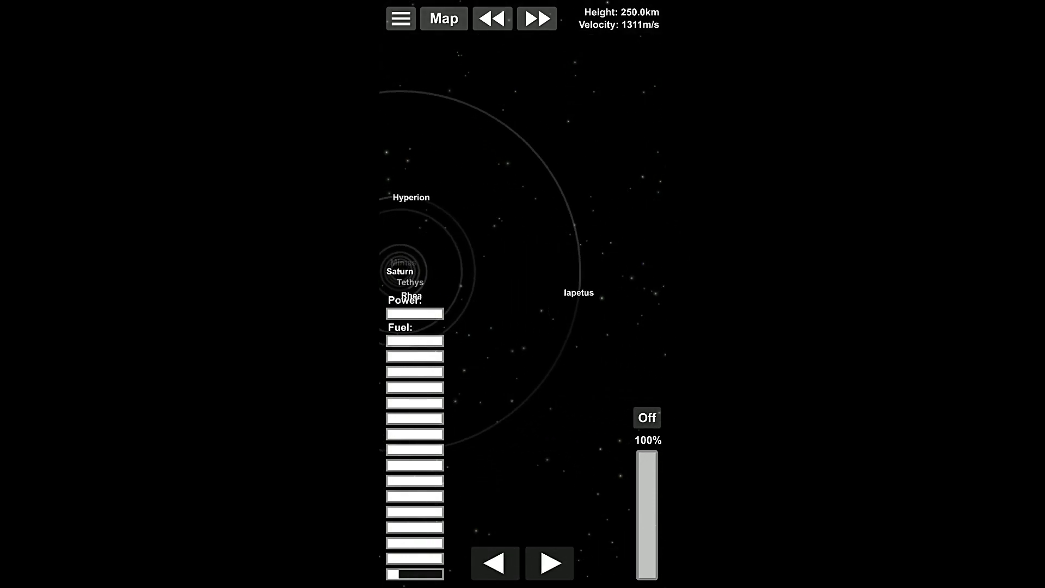
{"action": "left_click_drag", "start_coordinate": [522, 294], "coordinate": [649, 276]}
{"action": "scroll", "coordinate": [523, 245], "scroll_direction": "up", "scroll_amount": 5}
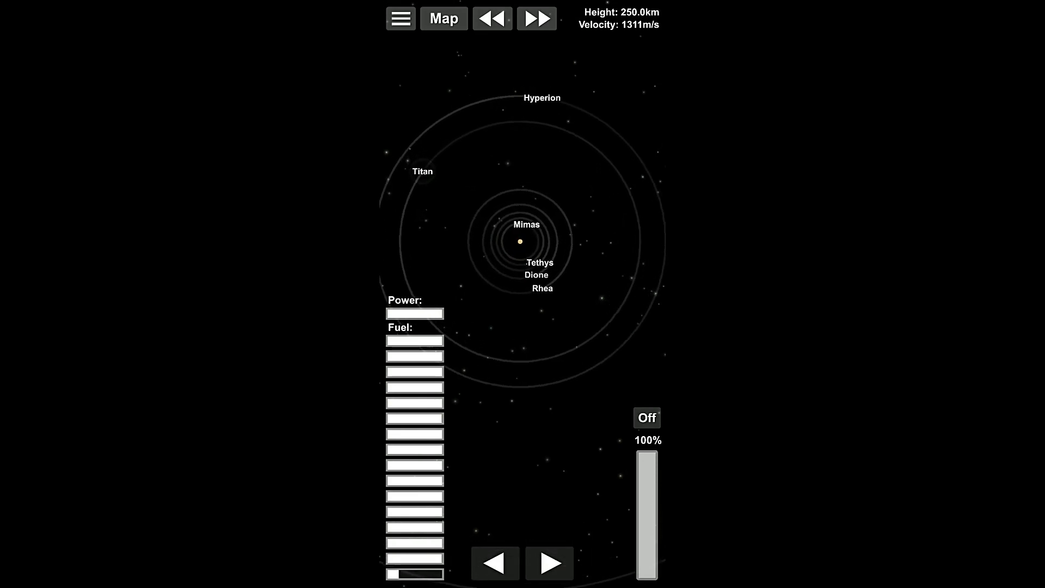
{"action": "scroll", "coordinate": [540, 289], "scroll_direction": "up", "scroll_amount": 5}
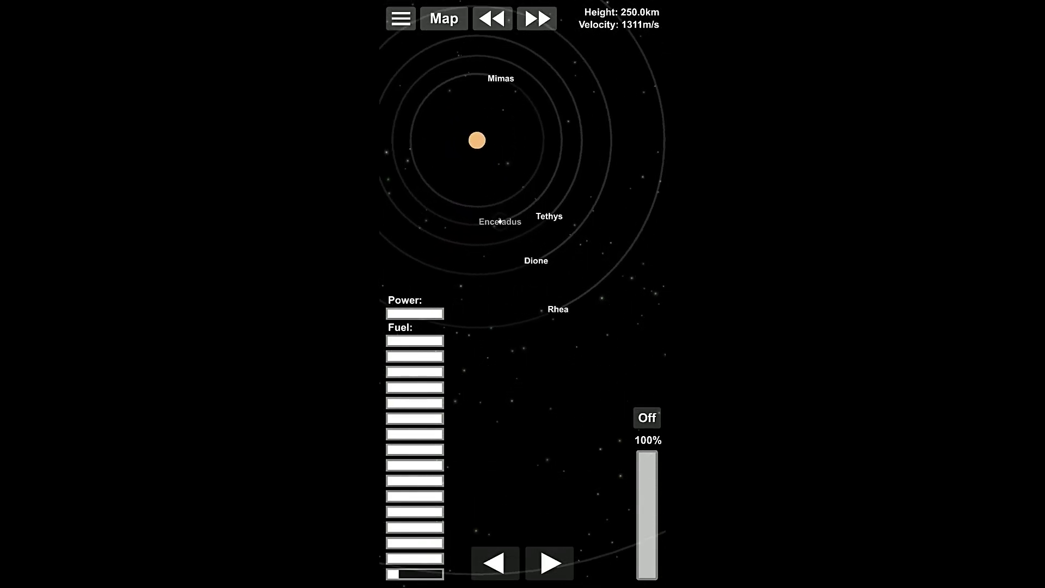
{"action": "scroll", "coordinate": [523, 245], "scroll_direction": "down", "scroll_amount": 6}
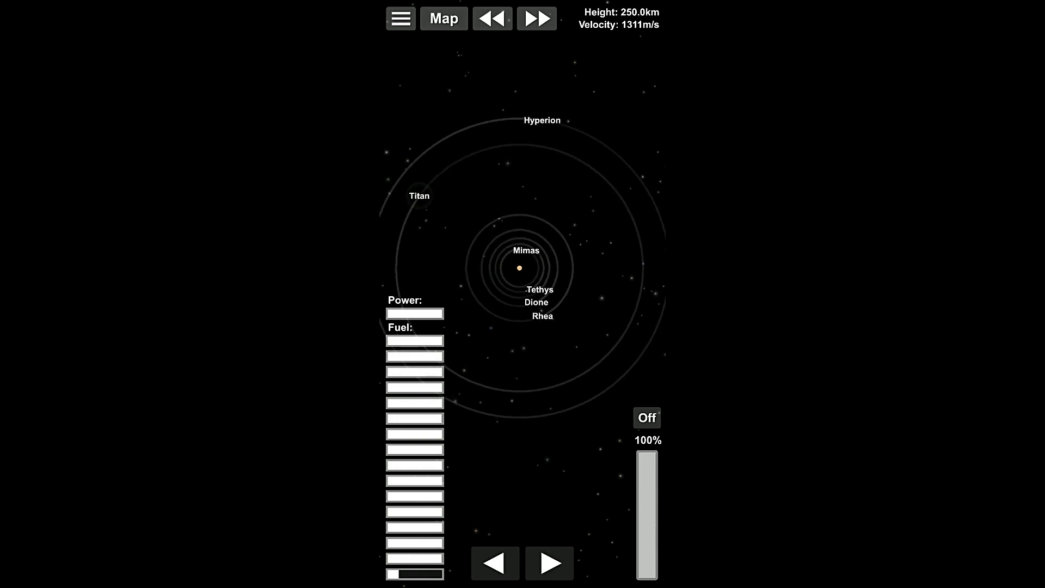
{"action": "scroll", "coordinate": [523, 267], "scroll_direction": "up", "scroll_amount": 6}
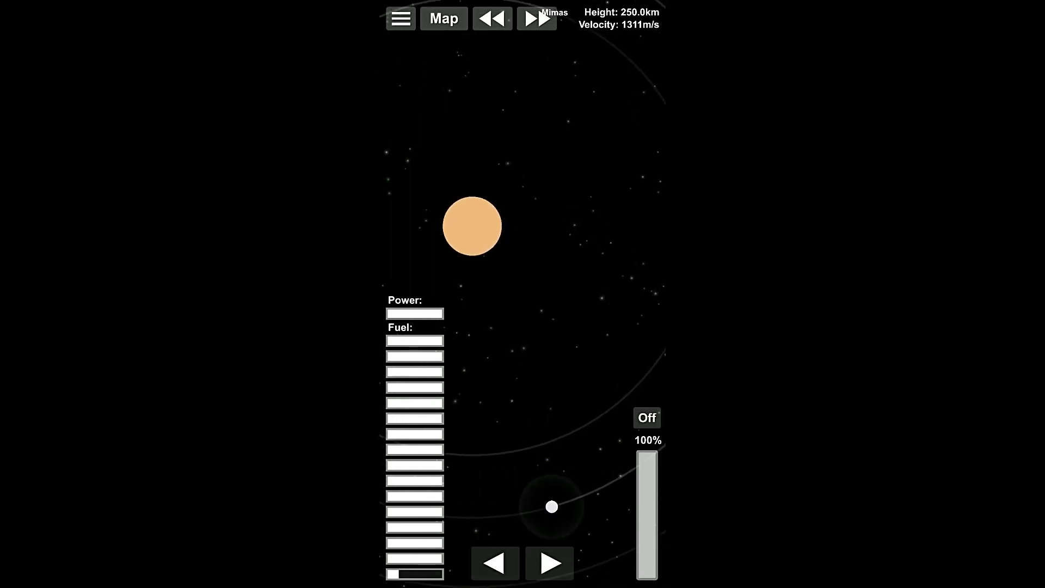
{"action": "scroll", "coordinate": [523, 294], "scroll_direction": "up", "scroll_amount": 6}
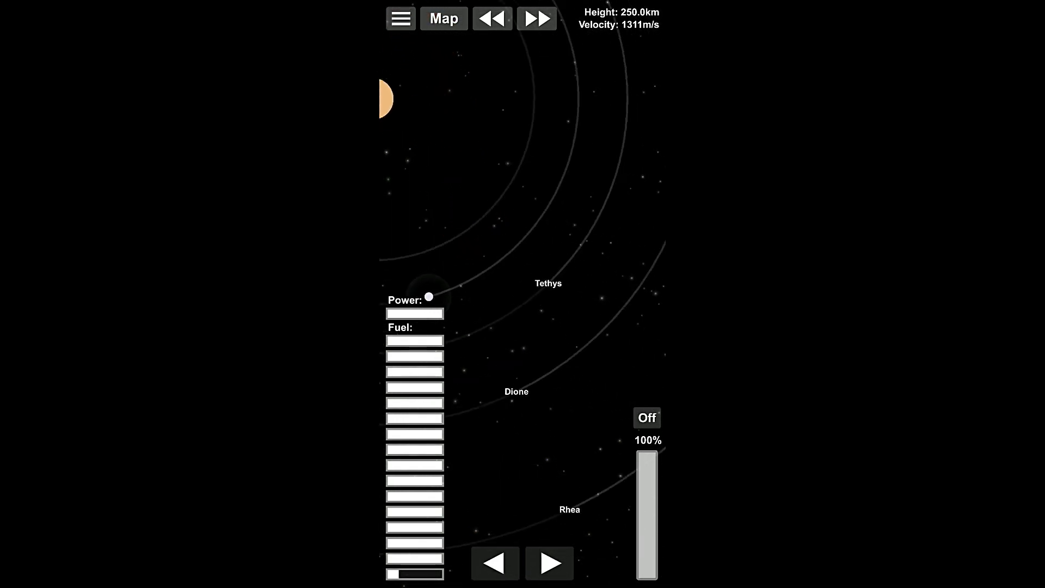
{"action": "scroll", "coordinate": [522, 294], "scroll_direction": "up", "scroll_amount": 6}
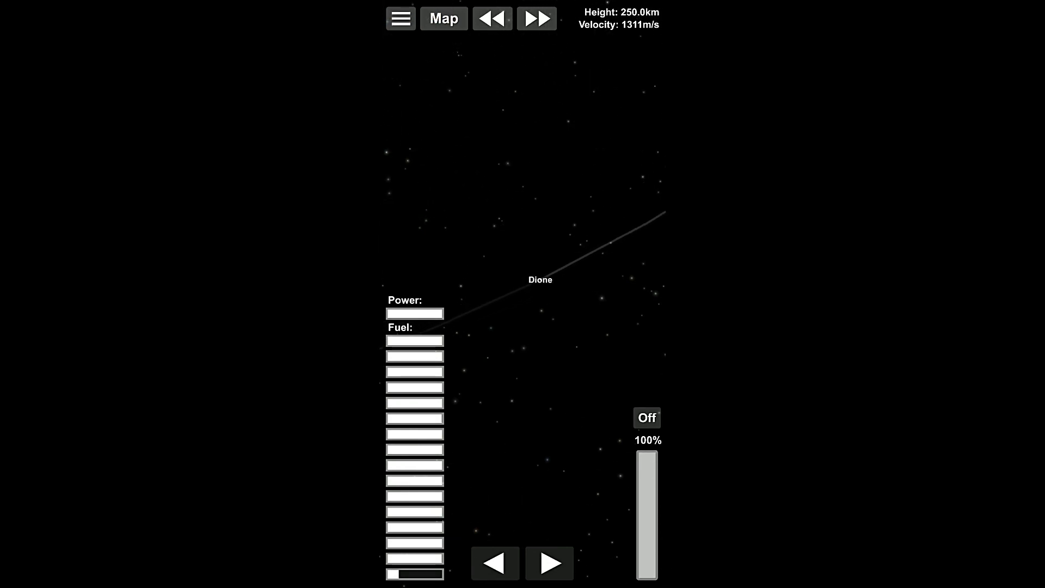
{"action": "scroll", "coordinate": [523, 294], "scroll_direction": "up", "scroll_amount": 2}
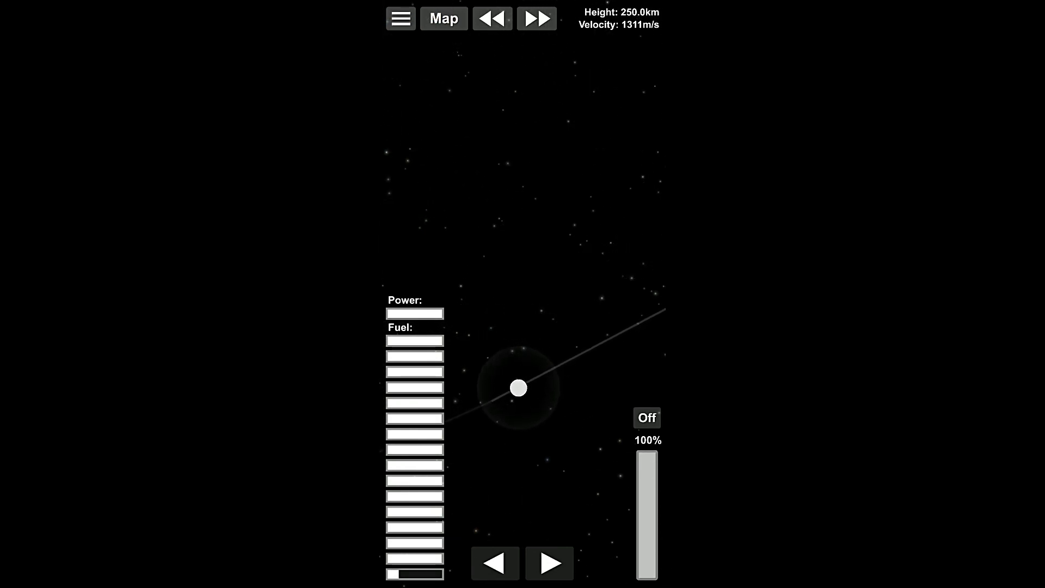
{"action": "scroll", "coordinate": [523, 294], "scroll_direction": "down", "scroll_amount": 6}
{"action": "scroll", "coordinate": [522, 294], "scroll_direction": "up", "scroll_amount": 5}
{"action": "scroll", "coordinate": [522, 294], "scroll_direction": "up", "scroll_amount": 5}
{"action": "scroll", "coordinate": [522, 294], "scroll_direction": "down", "scroll_amount": 4}
{"action": "scroll", "coordinate": [523, 294], "scroll_direction": "down", "scroll_amount": 6}
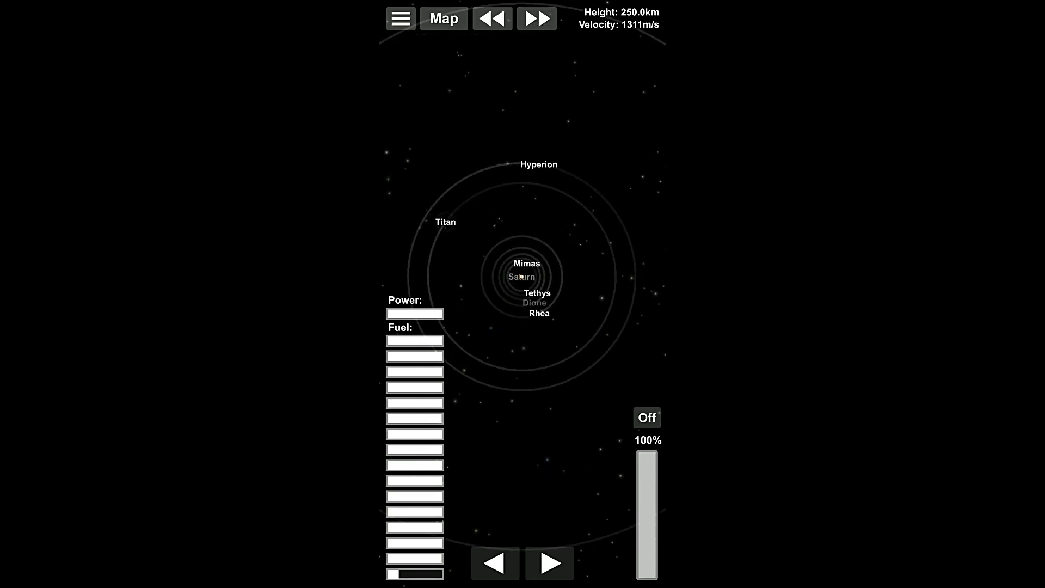
{"action": "scroll", "coordinate": [523, 294], "scroll_direction": "down", "scroll_amount": 8}
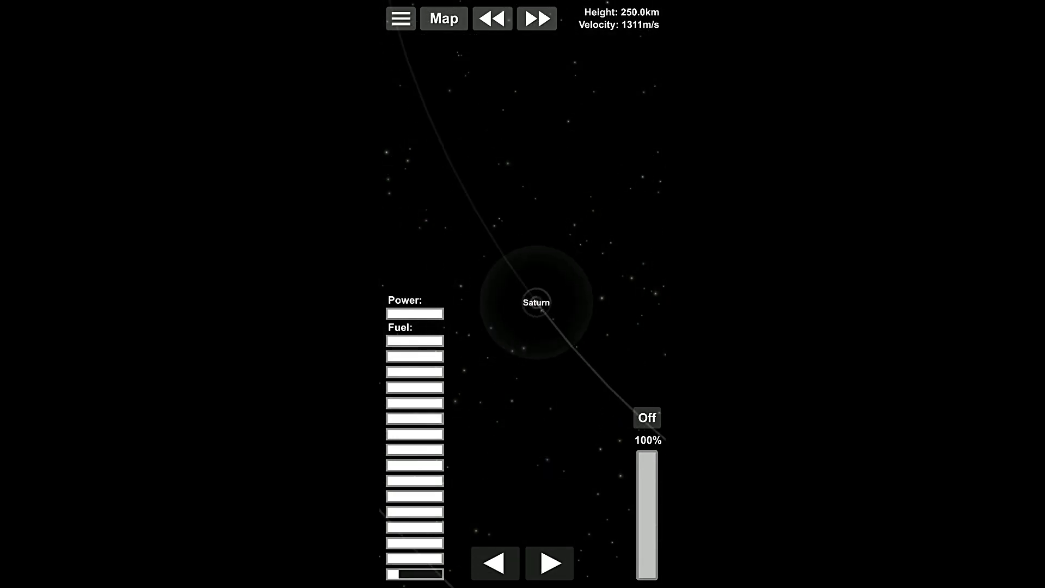
{"action": "scroll", "coordinate": [523, 294], "scroll_direction": "down", "scroll_amount": 8}
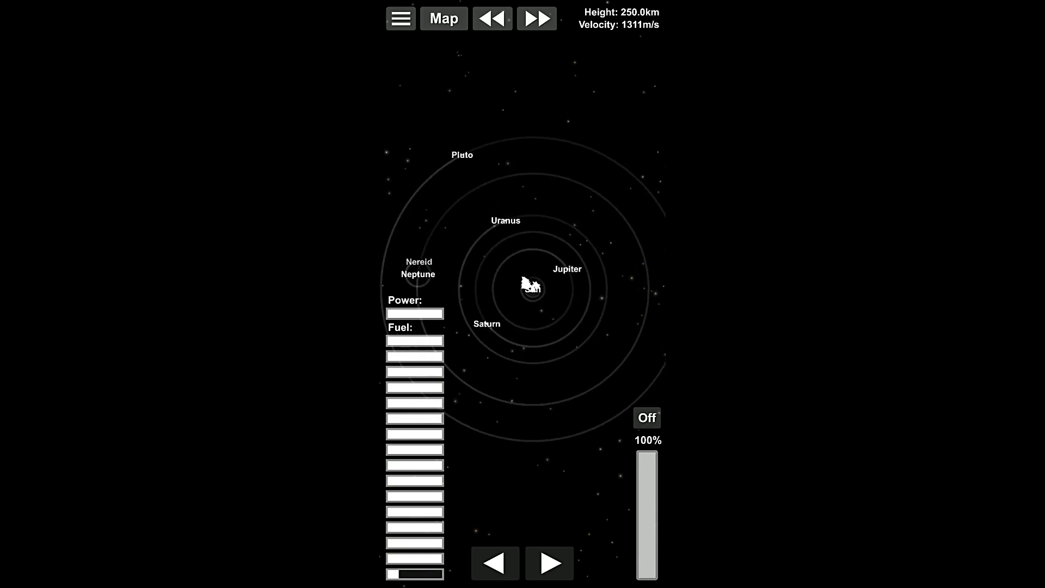
{"action": "left_click_drag", "start_coordinate": [523, 294], "coordinate": [511, 233]}
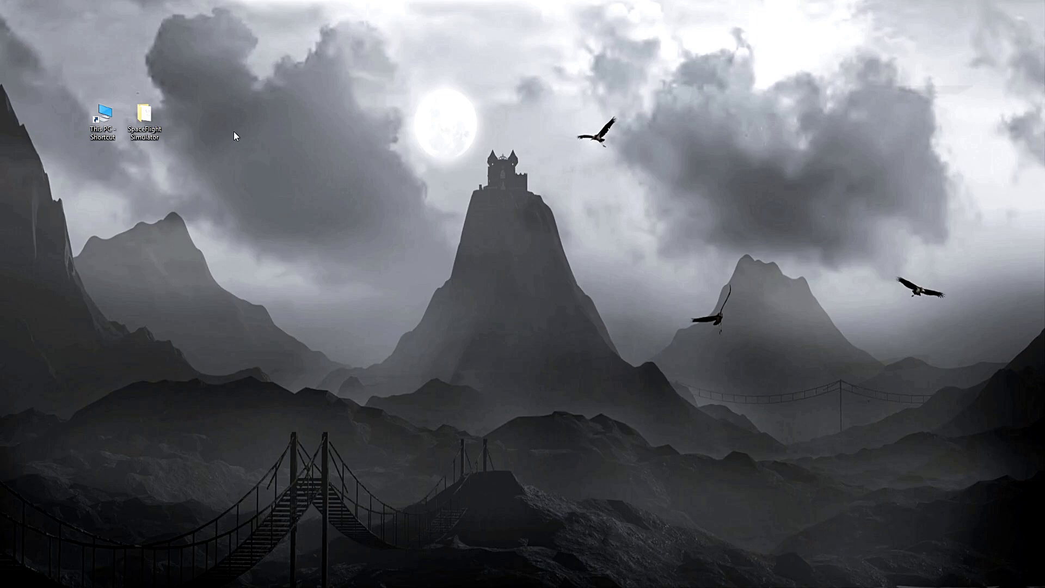
Step: Open the SpaceFlight Simulator desktop folder and move its Explorer window lower on screen
{"action": "double_click", "coordinate": [145, 117]}
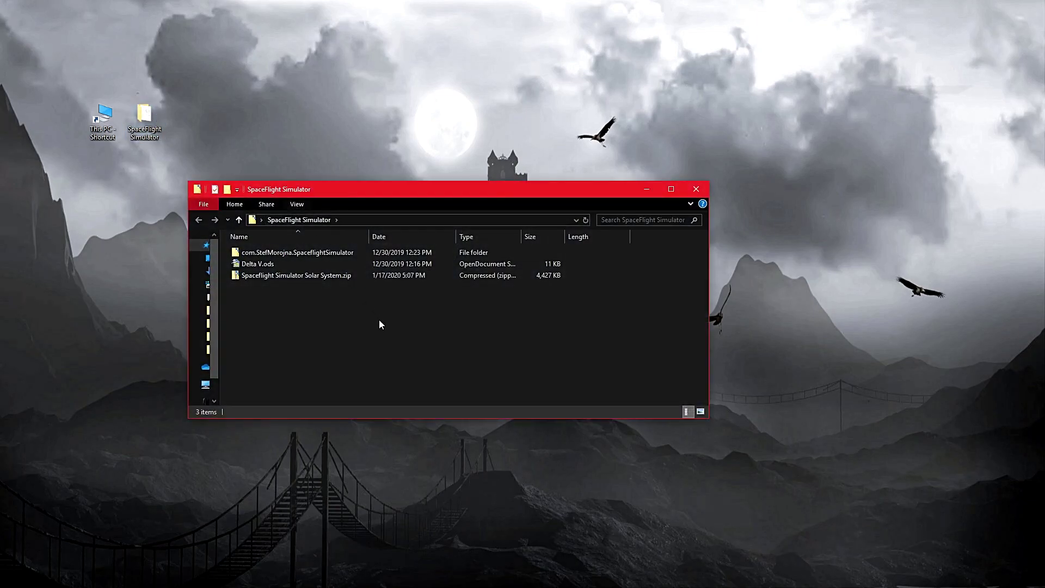
{"action": "left_click_drag", "start_coordinate": [425, 189], "coordinate": [339, 293]}
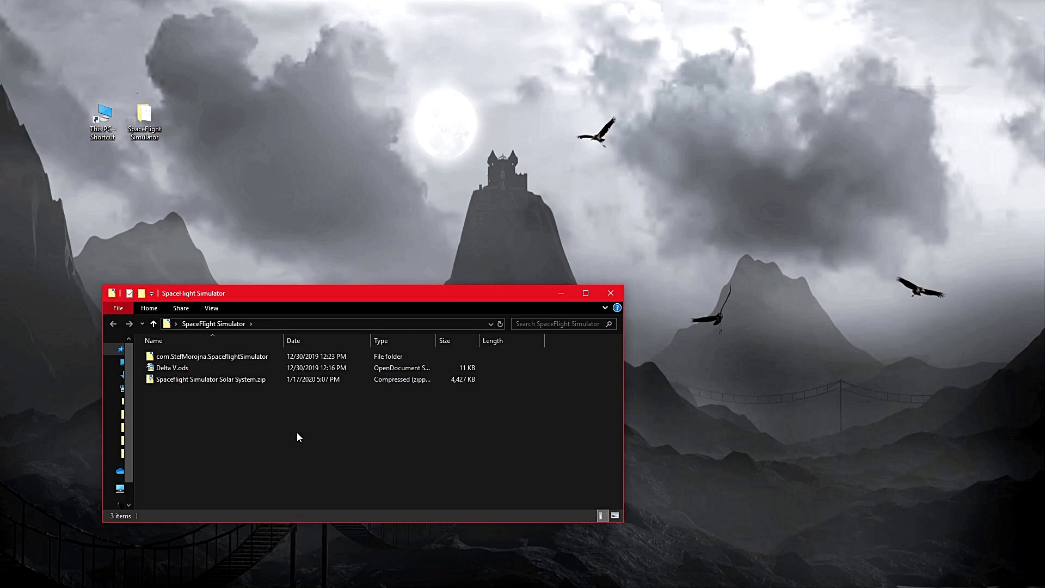
Step: Open Spaceflight Simulator Solar System.zip and look inside its Planet Data folder
{"action": "double_click", "coordinate": [211, 384]}
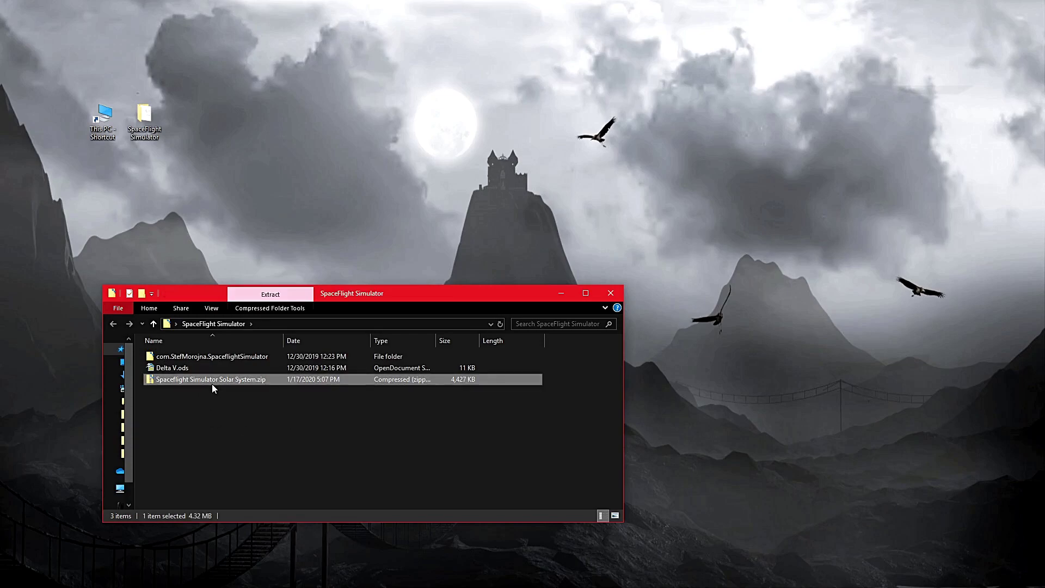
{"action": "double_click", "coordinate": [176, 356]}
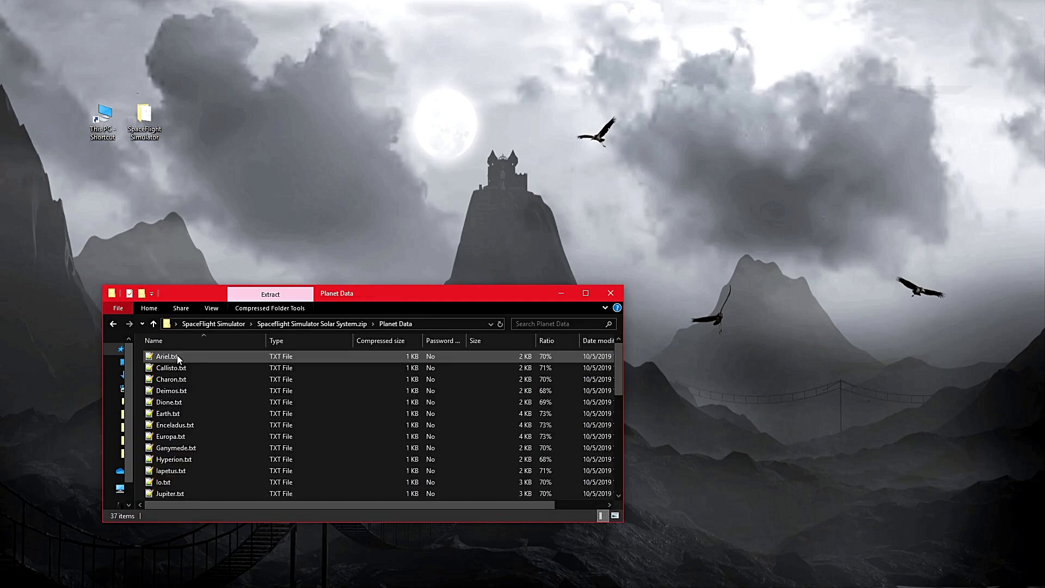
{"action": "left_click", "coordinate": [109, 325]}
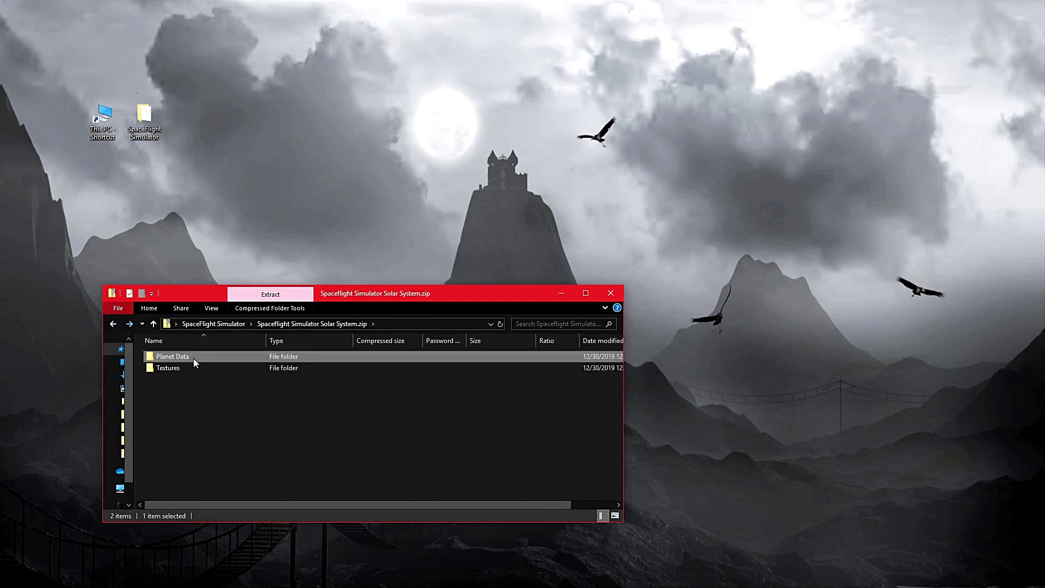
Step: Preview the Ariel, Saturn, Tethys and Oberon textures in the zip's Textures folder
{"action": "double_click", "coordinate": [182, 369]}
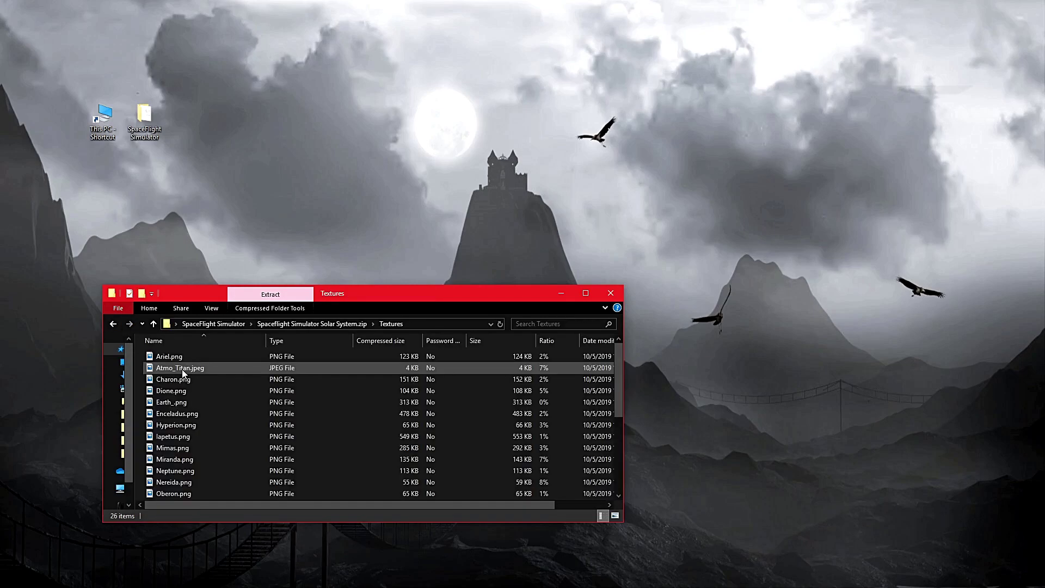
{"action": "double_click", "coordinate": [201, 358]}
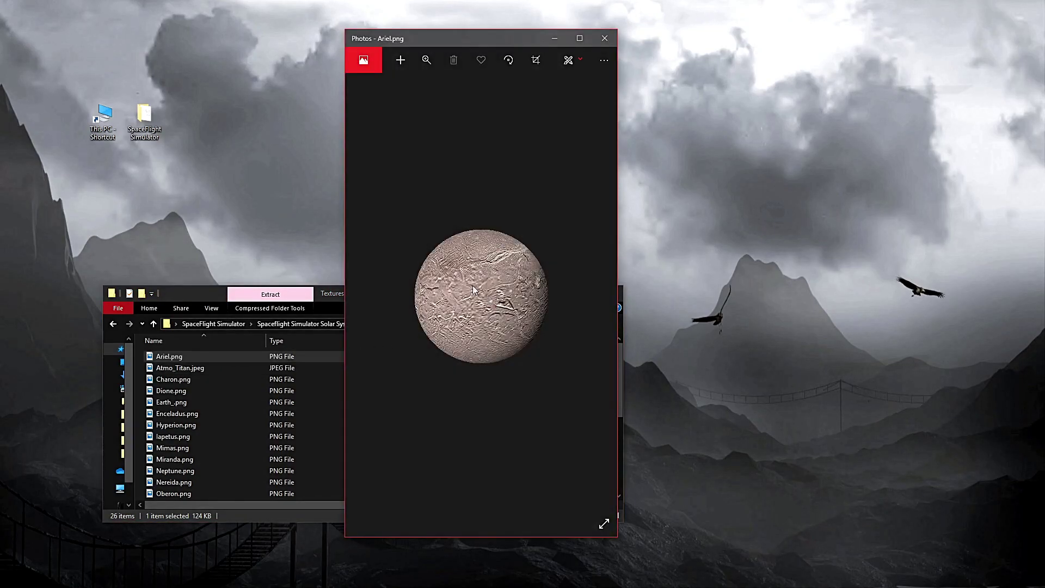
{"action": "key", "text": "alt+F4"}
{"action": "scroll", "coordinate": [222, 456], "scroll_direction": "down", "scroll_amount": 3}
{"action": "double_click", "coordinate": [219, 448]}
{"action": "key", "text": "alt+F4"}
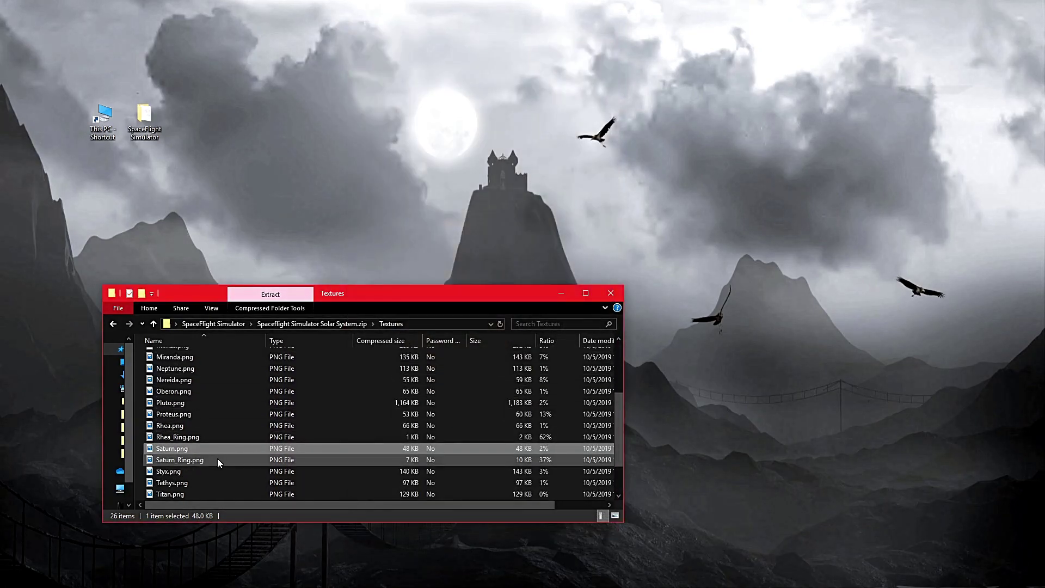
{"action": "double_click", "coordinate": [214, 481]}
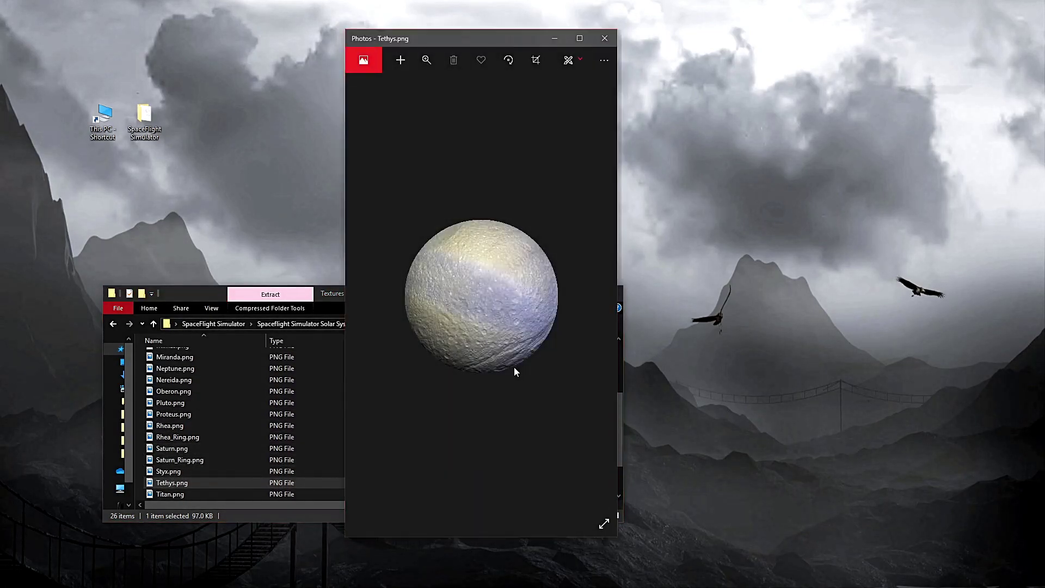
{"action": "key", "text": "alt+F4"}
{"action": "double_click", "coordinate": [399, 391]}
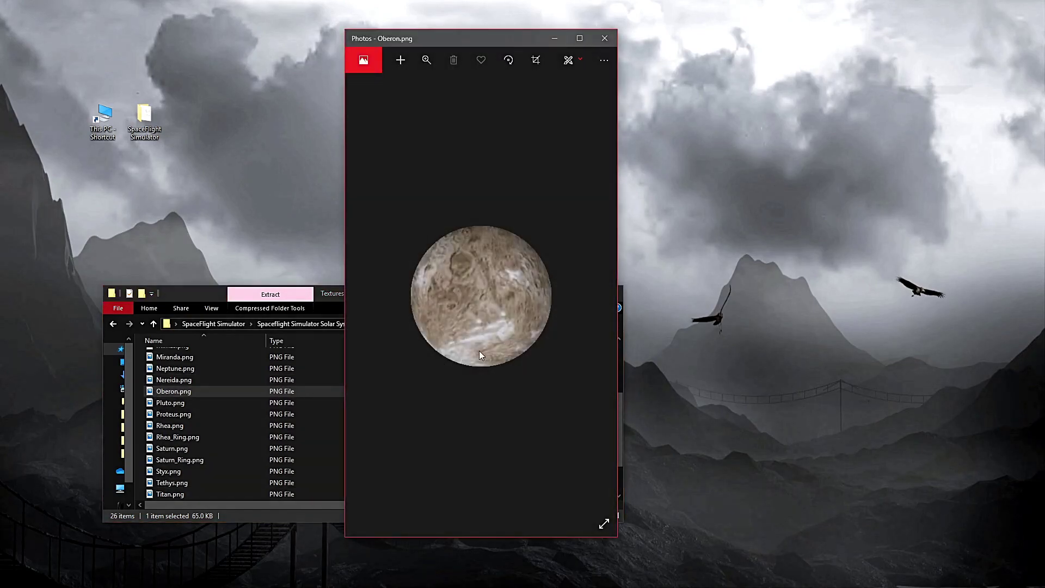
{"action": "key", "text": "alt+F4"}
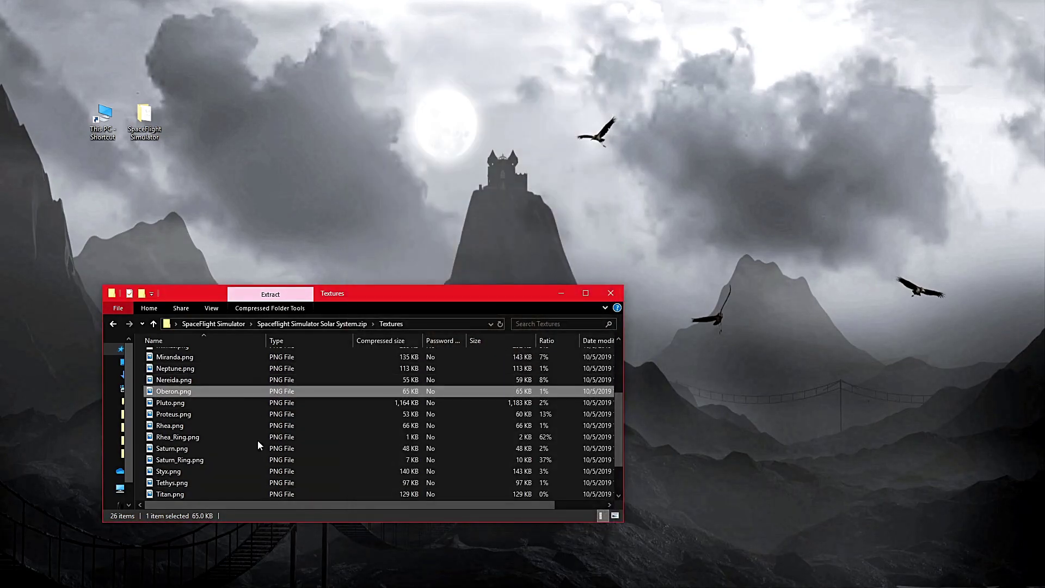
Step: Preview the Earth_.png texture, then return to the zip's top level
{"action": "scroll", "coordinate": [191, 391], "scroll_direction": "up", "scroll_amount": 2}
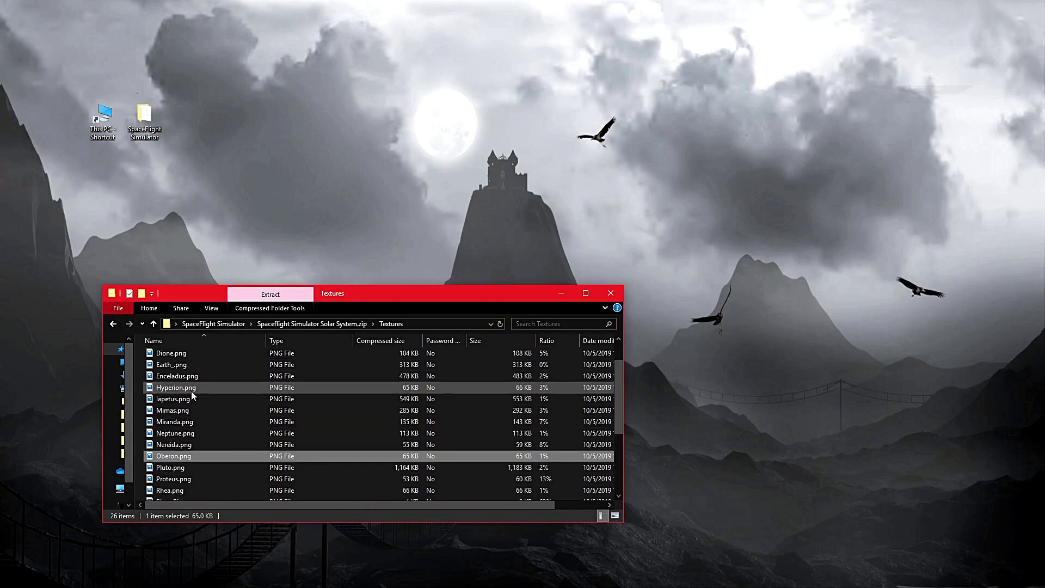
{"action": "double_click", "coordinate": [171, 364]}
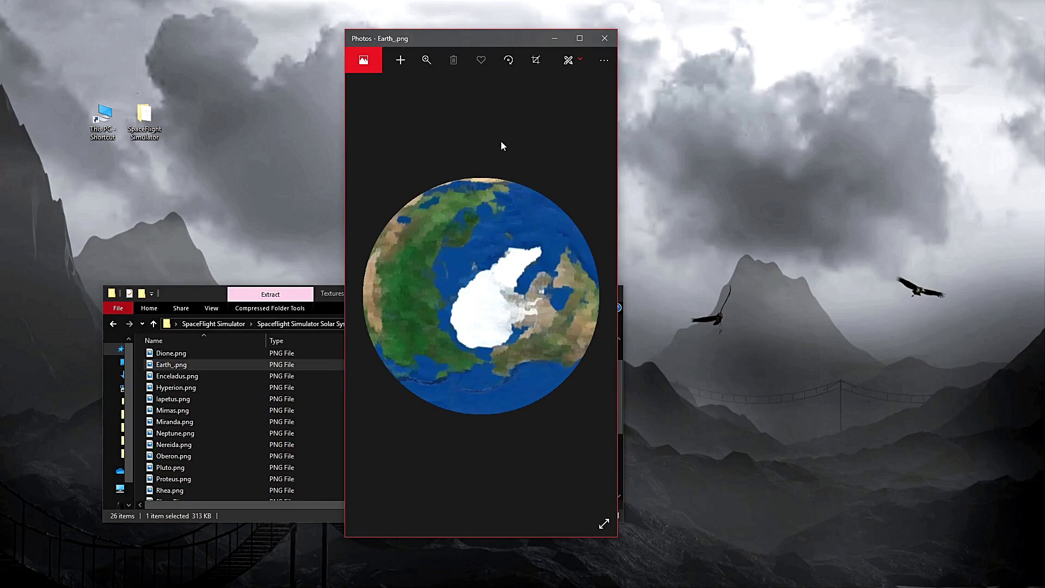
{"action": "key", "text": "alt+F4"}
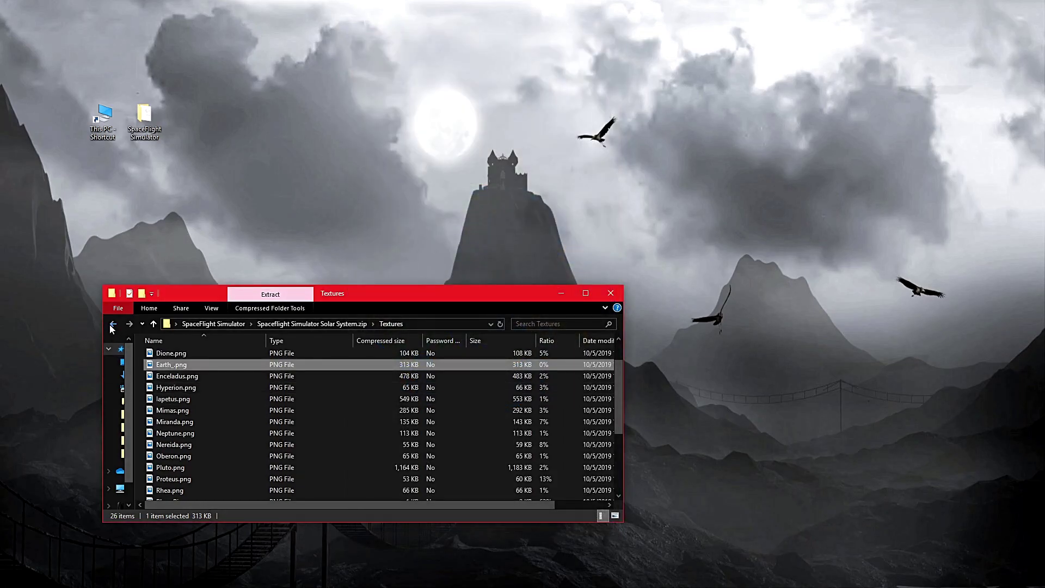
{"action": "left_click", "coordinate": [112, 325]}
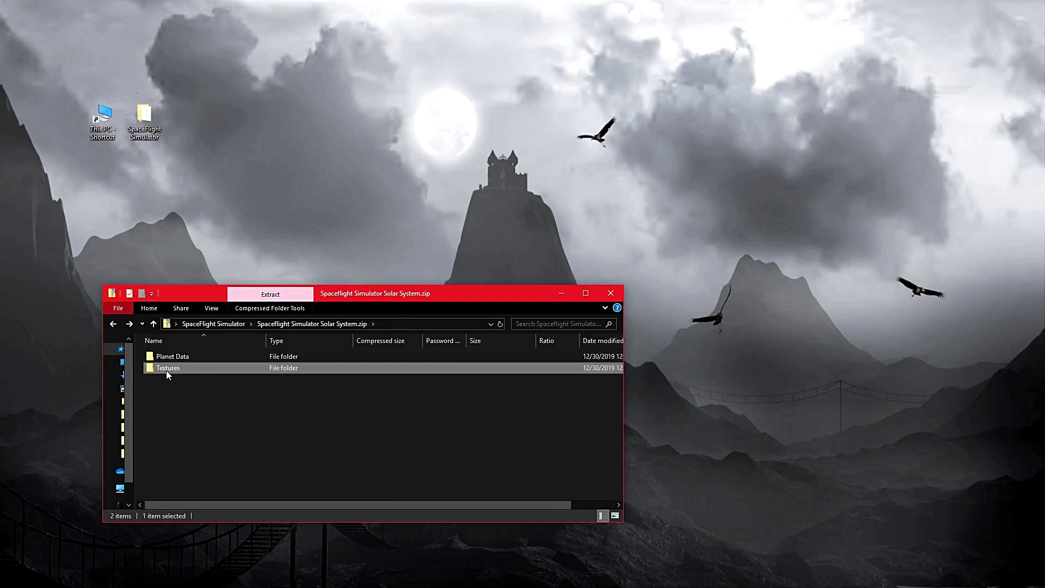
Step: Copy Earth.txt from the zip's Planet Data folder onto the desktop and position its icon
{"action": "double_click", "coordinate": [182, 361]}
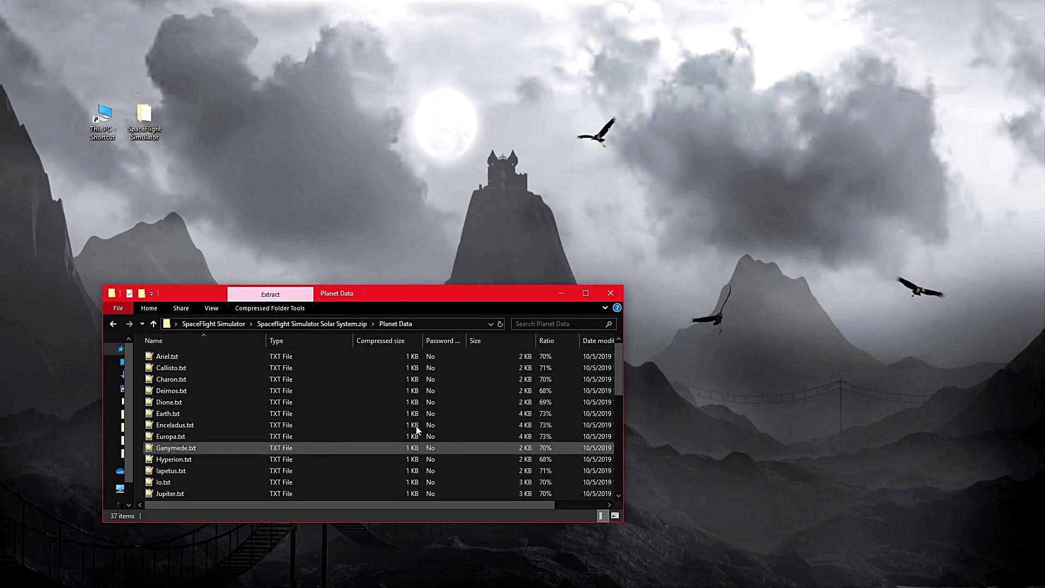
{"action": "right_click", "coordinate": [193, 433]}
{"action": "left_click", "coordinate": [214, 409]}
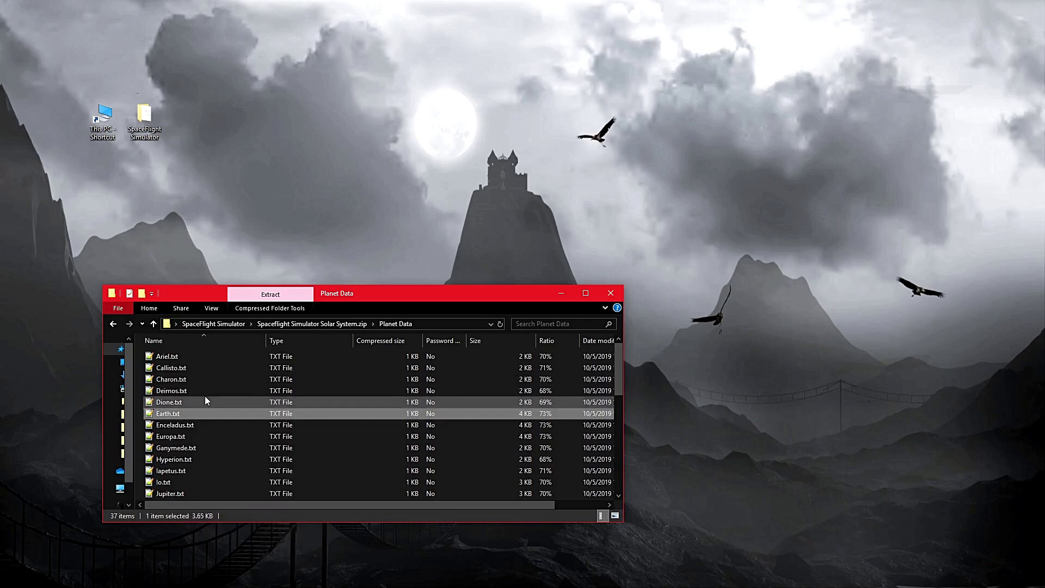
{"action": "scroll", "coordinate": [179, 444], "scroll_direction": "down", "scroll_amount": 3}
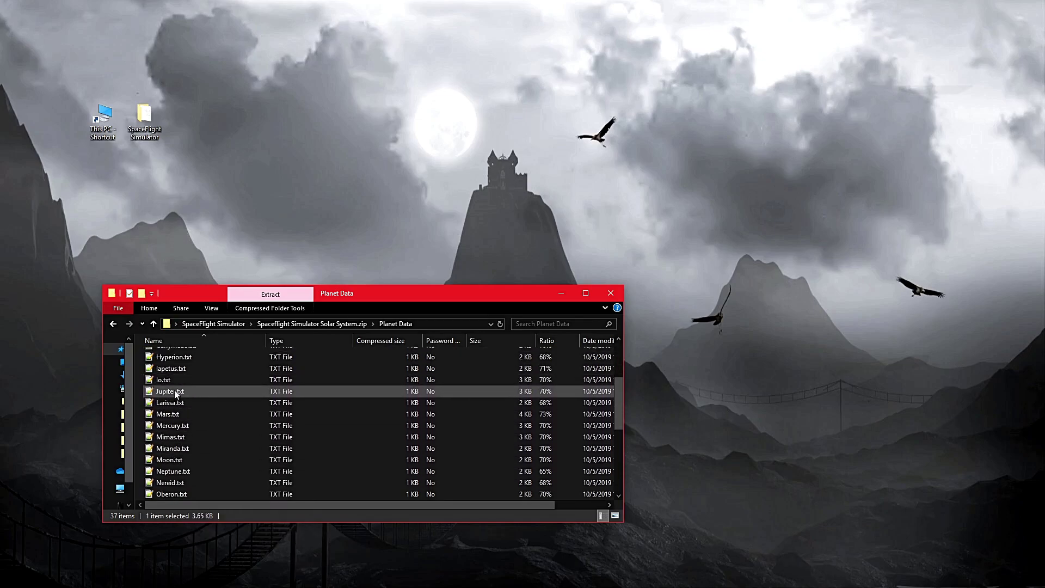
{"action": "scroll", "coordinate": [174, 384], "scroll_direction": "up", "scroll_amount": 1}
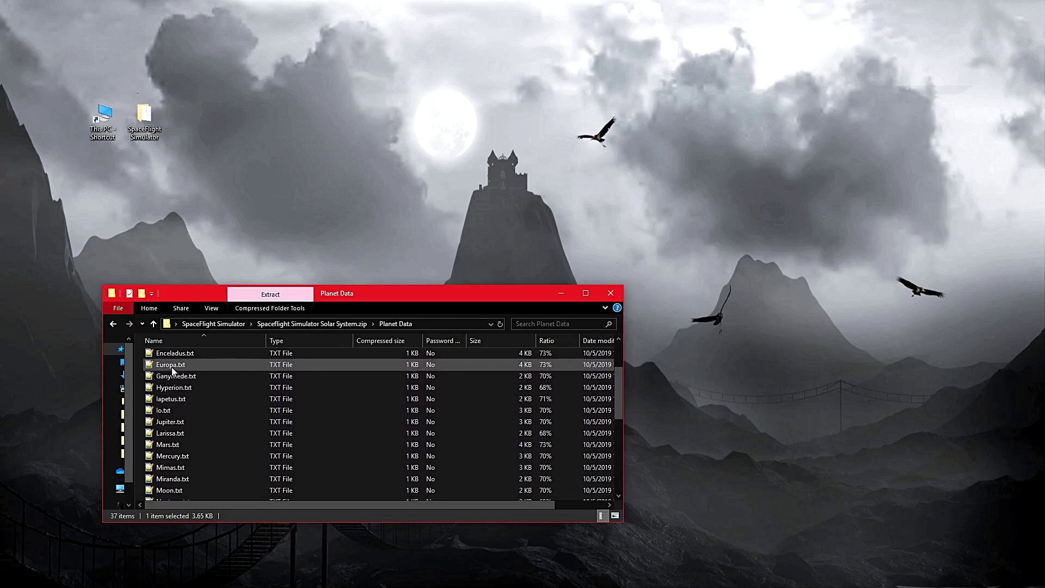
{"action": "scroll", "coordinate": [174, 373], "scroll_direction": "up", "scroll_amount": 1}
{"action": "left_click_drag", "start_coordinate": [168, 376], "coordinate": [393, 238]}
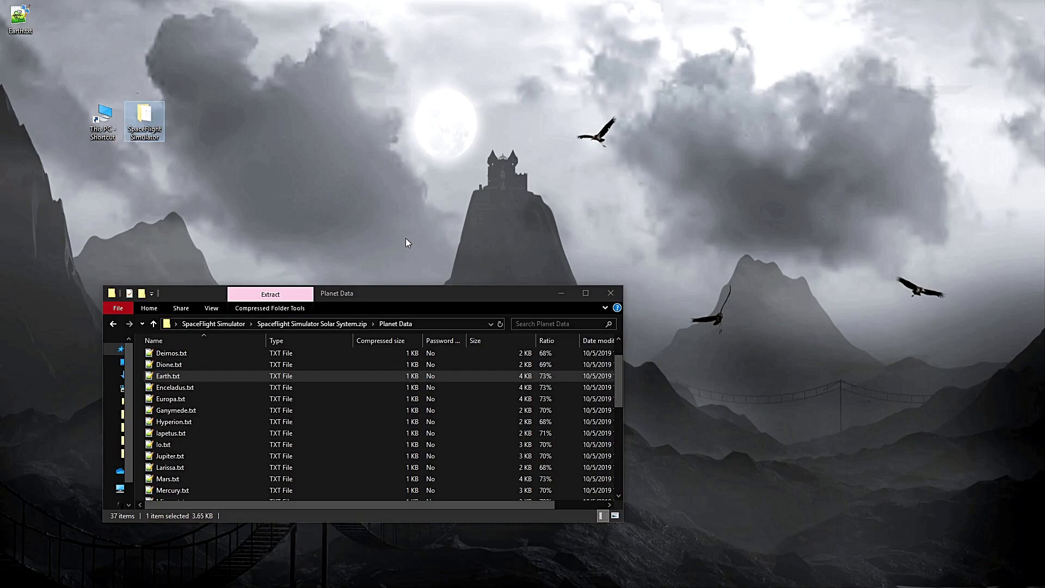
{"action": "left_click_drag", "start_coordinate": [20, 19], "coordinate": [277, 129]}
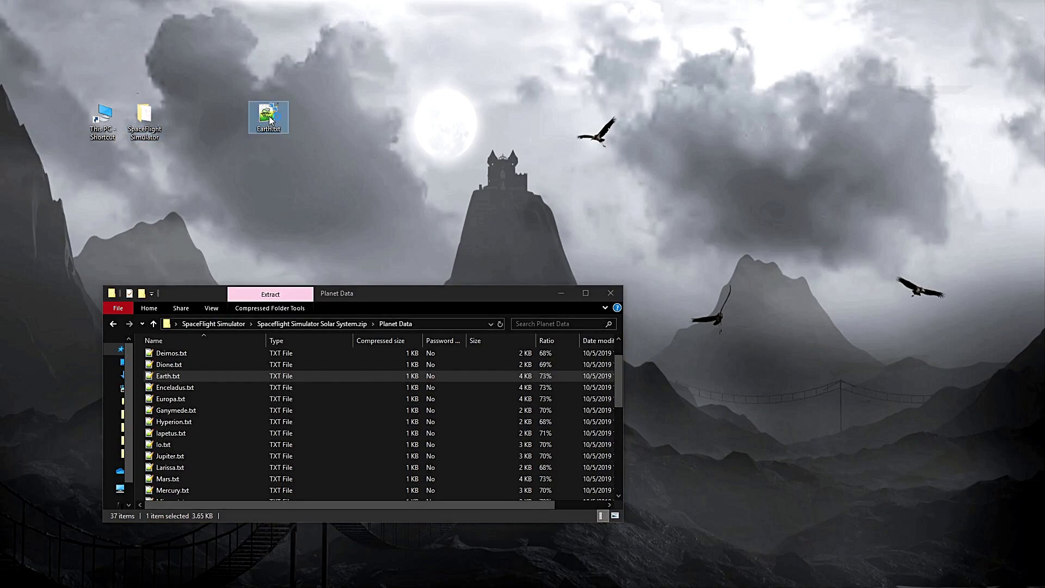
Step: Open the desktop Earth.txt in Notepad++ and read through its 165 lines down to ORBIT_DATA
{"action": "double_click", "coordinate": [271, 121]}
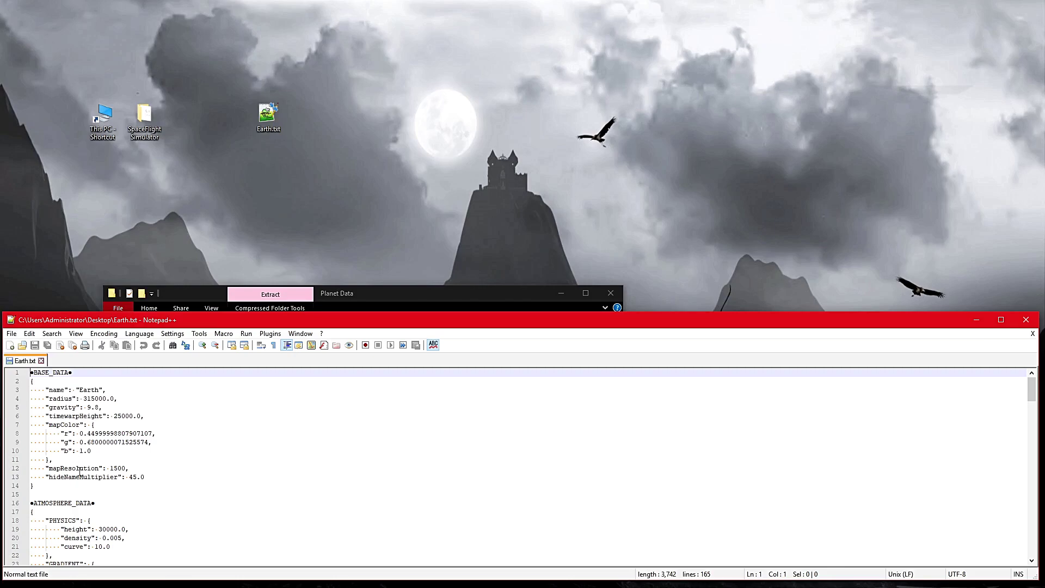
{"action": "scroll", "coordinate": [98, 469], "scroll_direction": "down", "scroll_amount": 3}
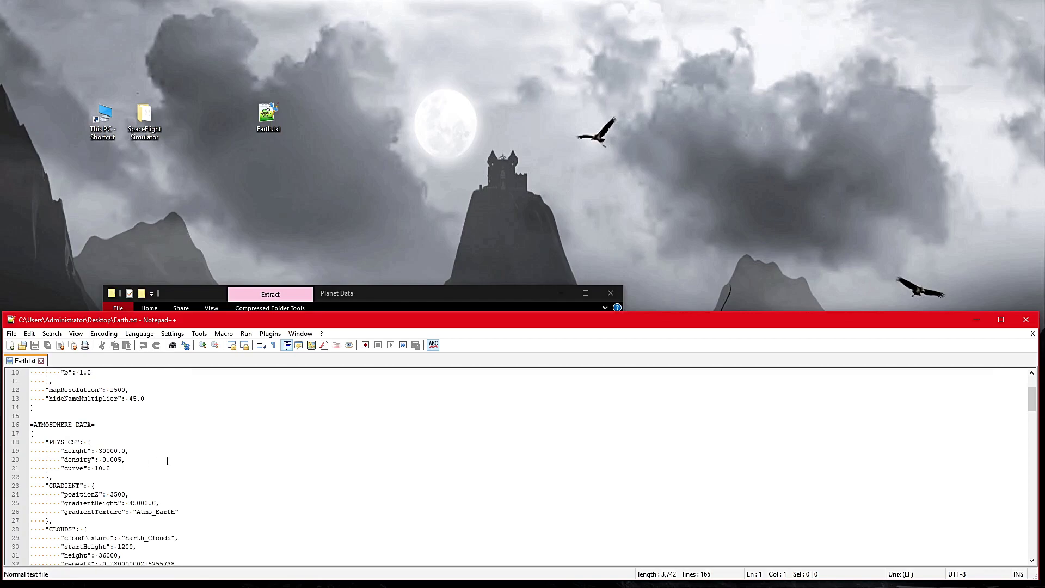
{"action": "scroll", "coordinate": [167, 461], "scroll_direction": "down", "scroll_amount": 3}
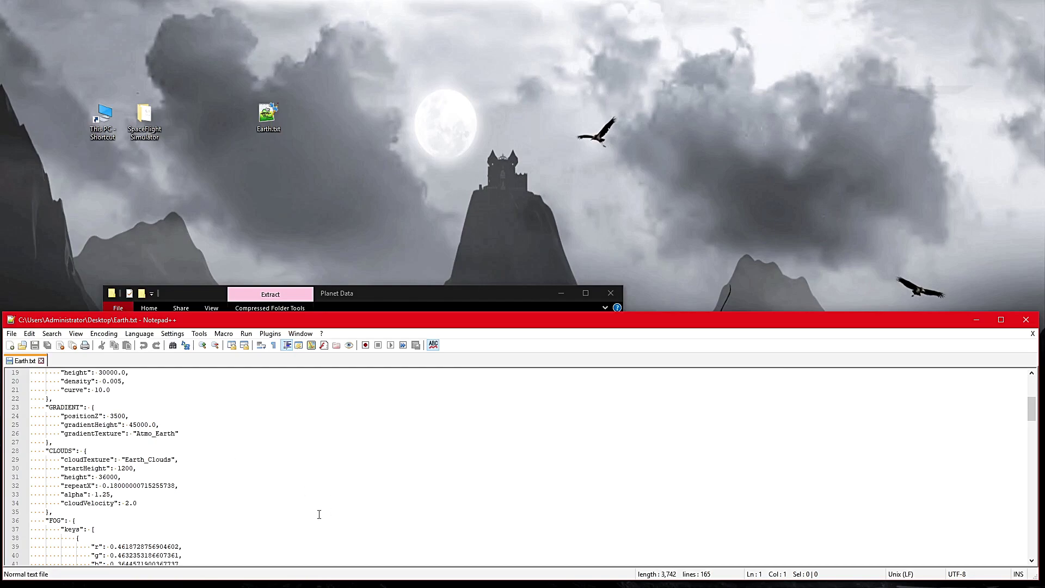
{"action": "scroll", "coordinate": [215, 499], "scroll_direction": "down", "scroll_amount": 2}
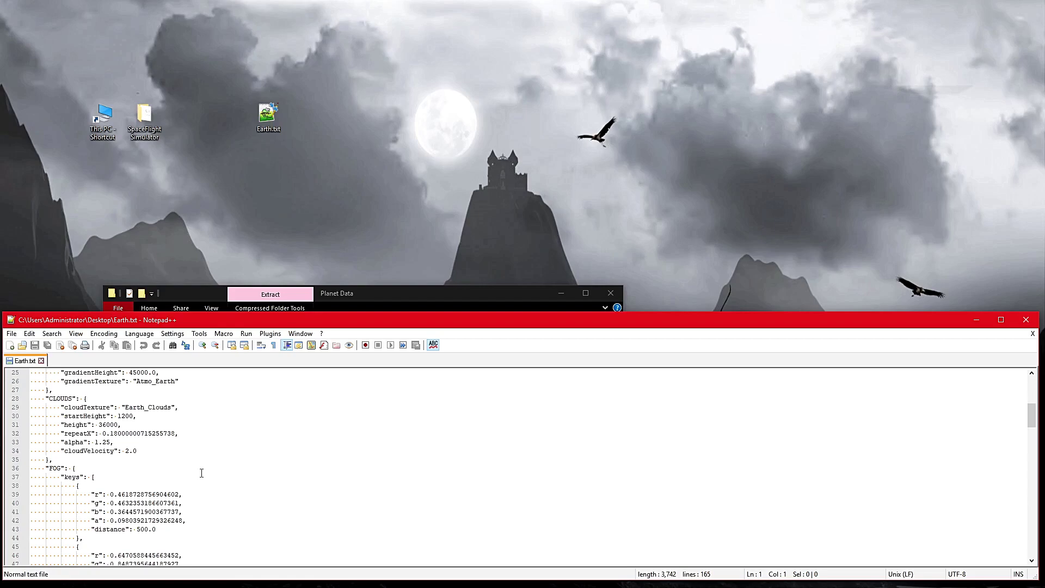
{"action": "scroll", "coordinate": [203, 474], "scroll_direction": "down", "scroll_amount": 3}
{"action": "scroll", "coordinate": [202, 474], "scroll_direction": "down", "scroll_amount": 7}
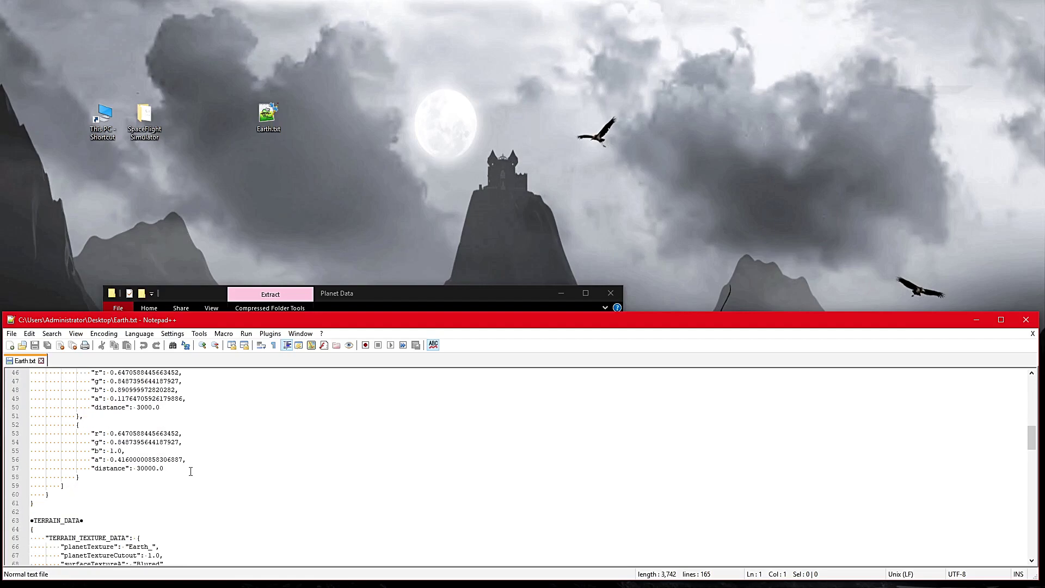
{"action": "scroll", "coordinate": [250, 487], "scroll_direction": "down", "scroll_amount": 6}
{"action": "scroll", "coordinate": [251, 487], "scroll_direction": "down", "scroll_amount": 2}
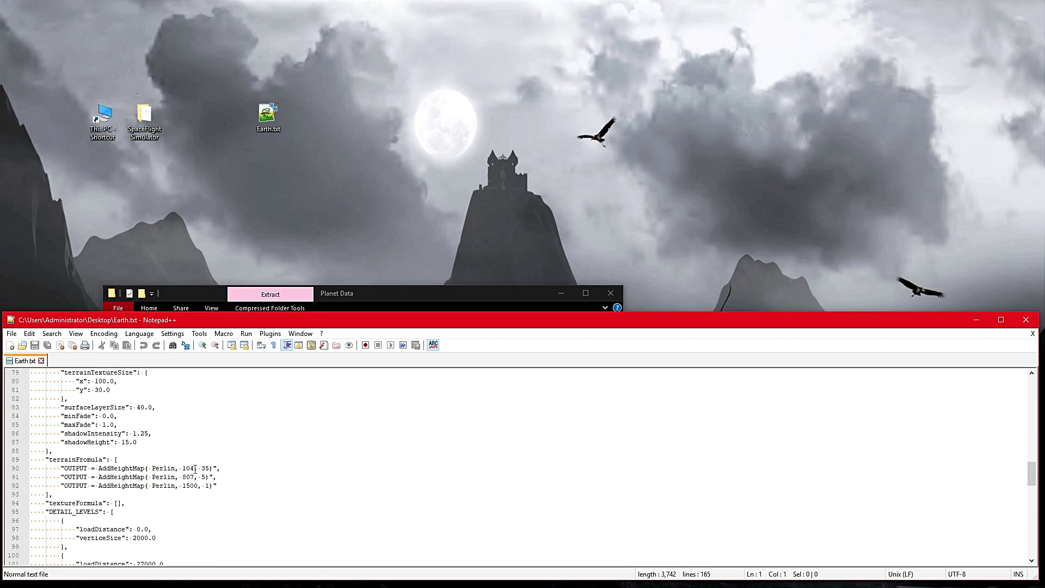
{"action": "scroll", "coordinate": [182, 462], "scroll_direction": "down", "scroll_amount": 2}
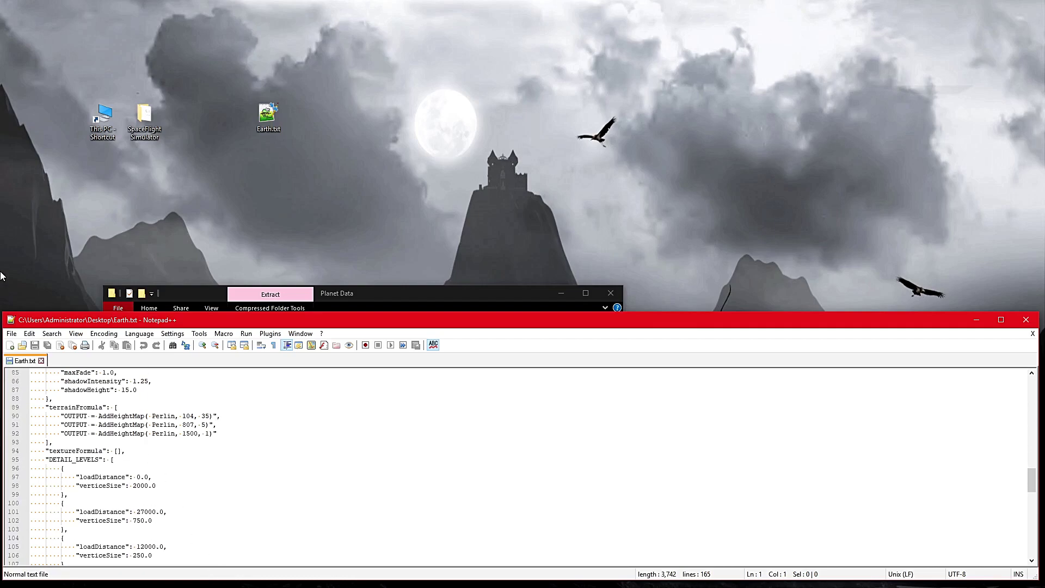
{"action": "scroll", "coordinate": [272, 476], "scroll_direction": "down", "scroll_amount": 11}
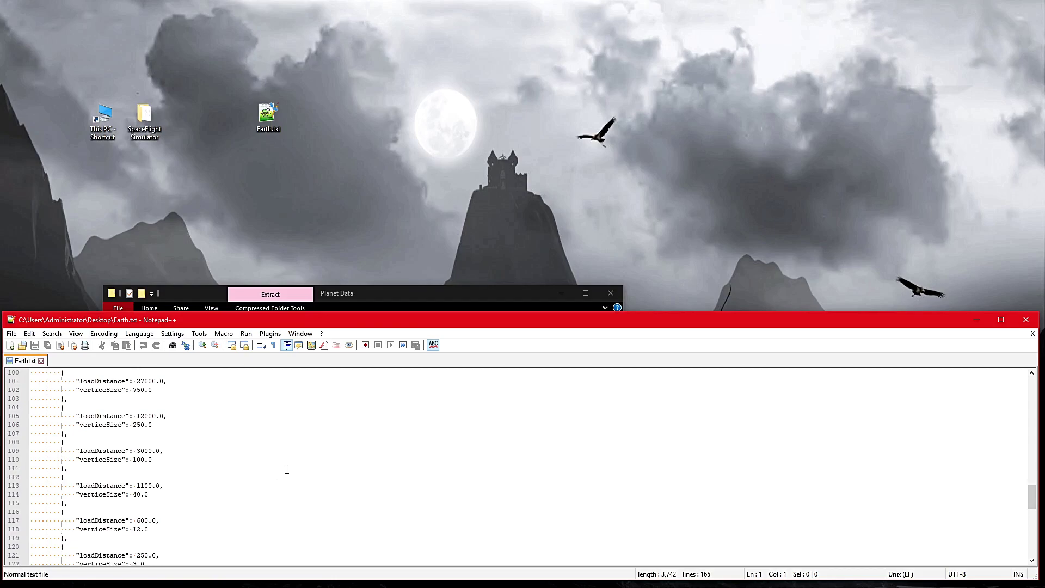
{"action": "scroll", "coordinate": [381, 472], "scroll_direction": "down", "scroll_amount": 4}
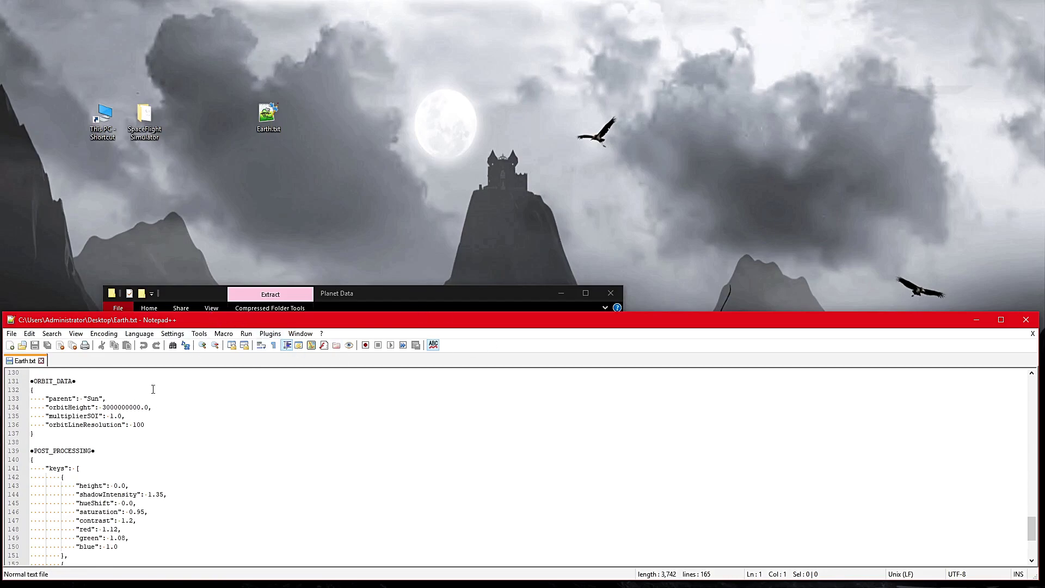
Step: Check the Sun parent value in ORBIT_DATA, scroll back up, and close Notepad++ without changes
{"action": "left_click", "coordinate": [85, 398]}
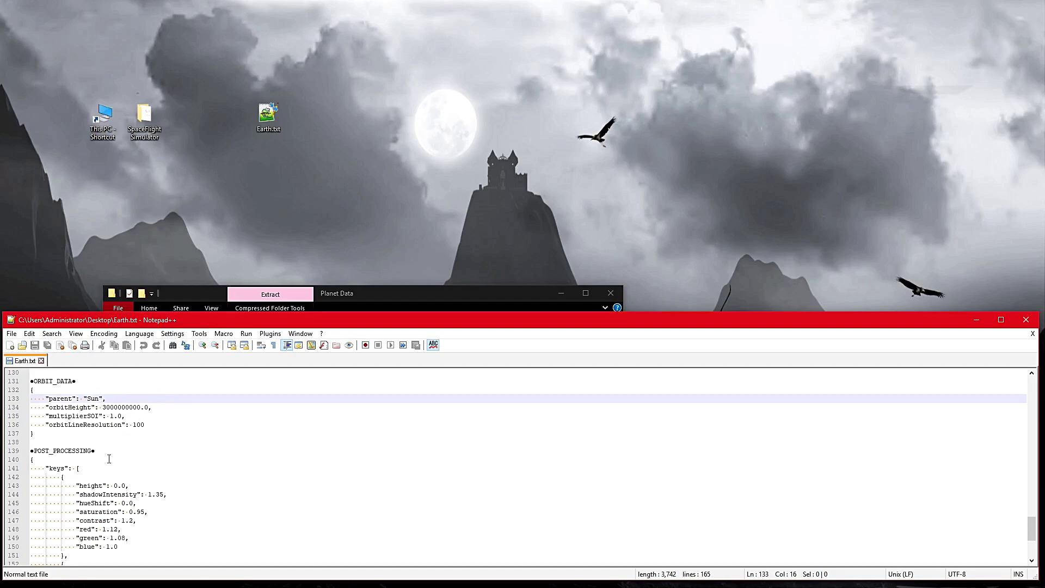
{"action": "scroll", "coordinate": [104, 465], "scroll_direction": "down", "scroll_amount": 5}
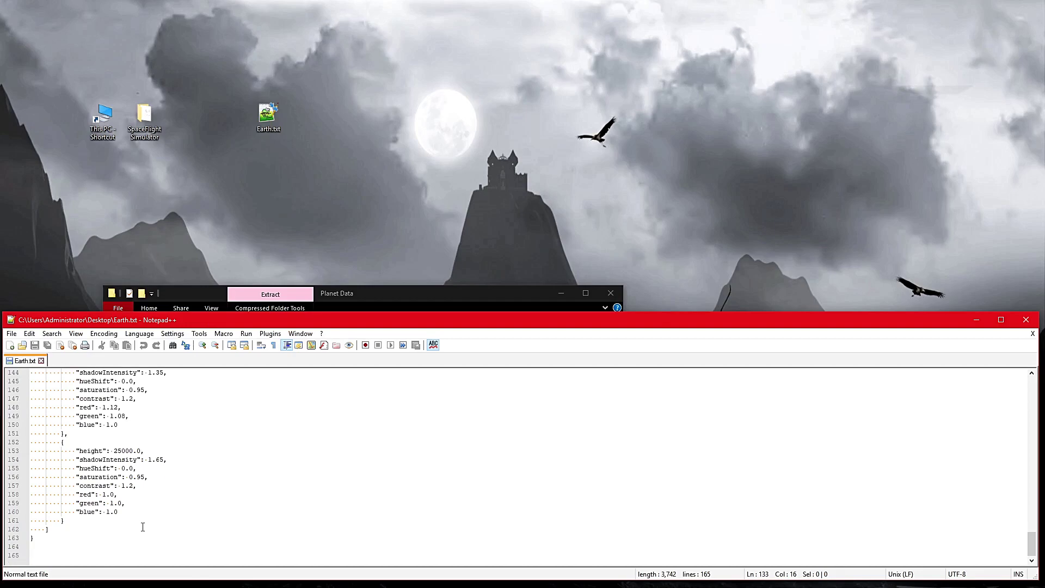
{"action": "scroll", "coordinate": [142, 526], "scroll_direction": "up", "scroll_amount": 8}
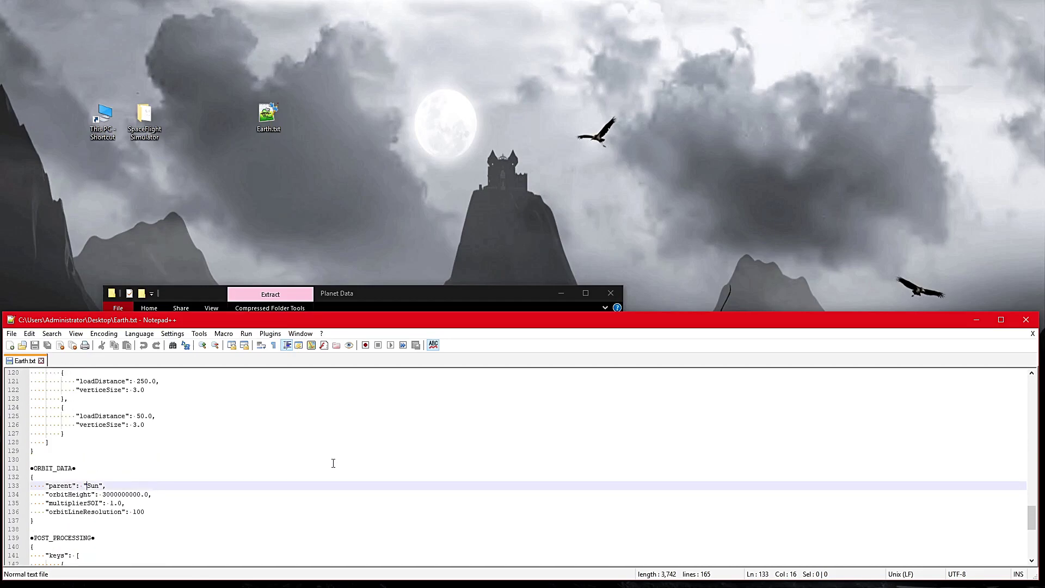
{"action": "scroll", "coordinate": [215, 473], "scroll_direction": "up", "scroll_amount": 7}
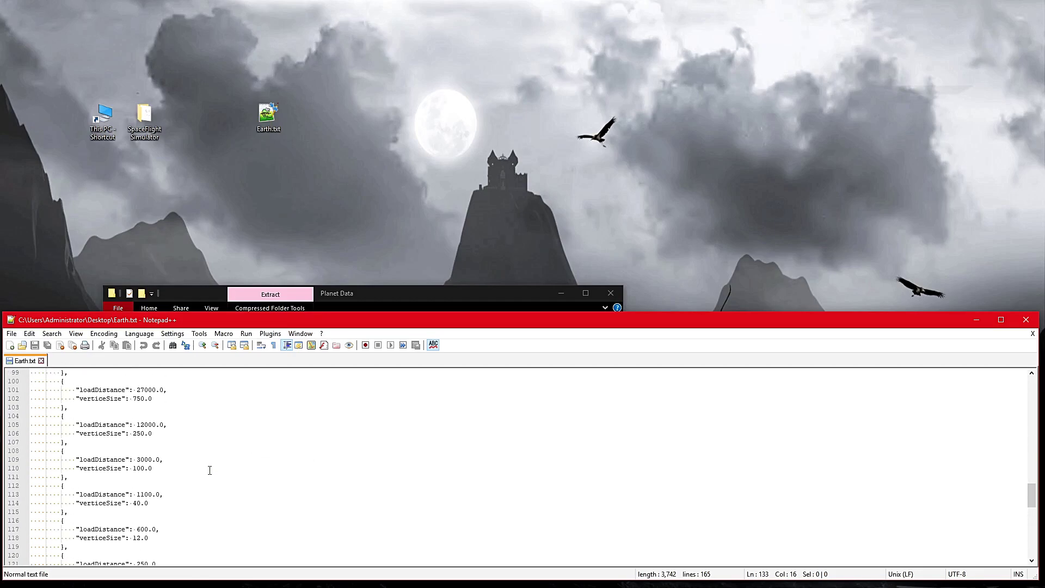
{"action": "scroll", "coordinate": [210, 471], "scroll_direction": "up", "scroll_amount": 14}
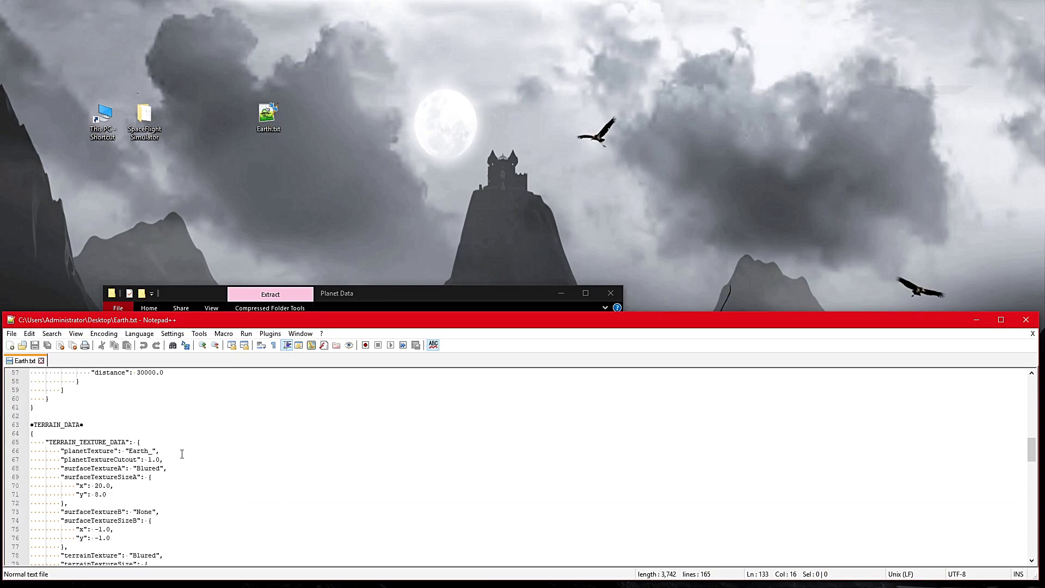
{"action": "scroll", "coordinate": [182, 454], "scroll_direction": "up", "scroll_amount": 18}
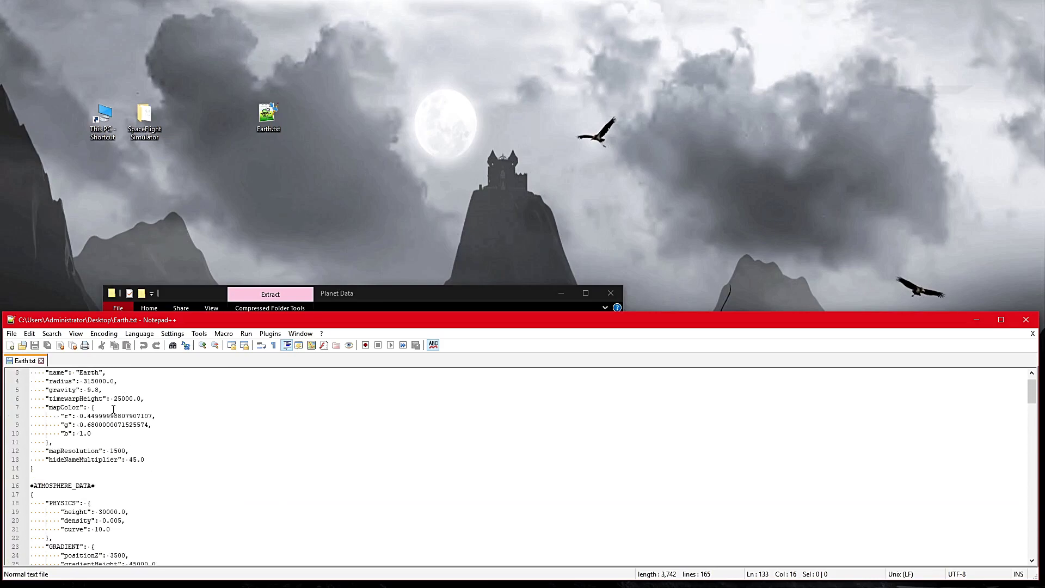
{"action": "scroll", "coordinate": [113, 409], "scroll_direction": "up", "scroll_amount": 1}
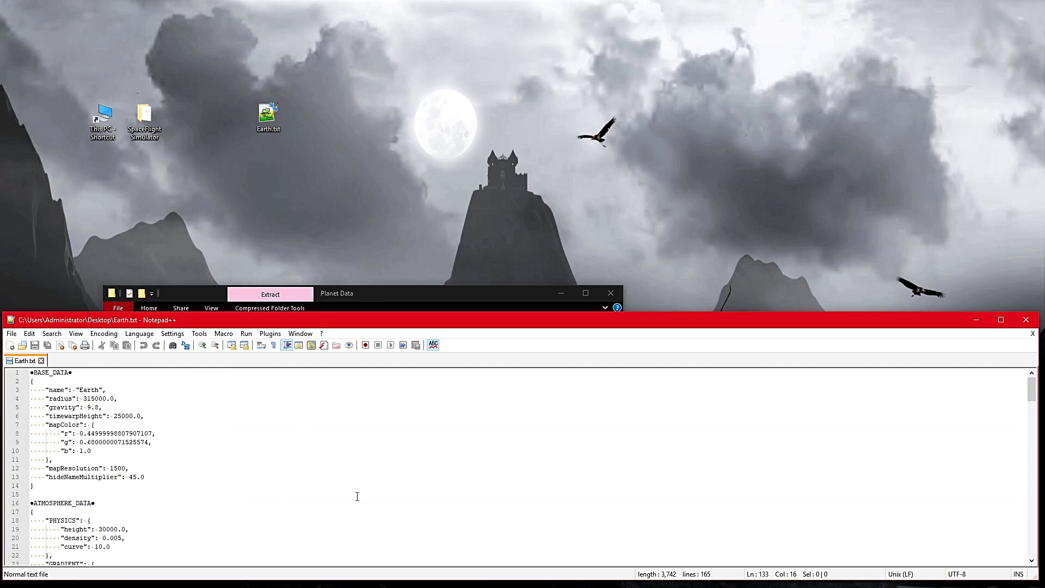
{"action": "left_click", "coordinate": [1033, 321]}
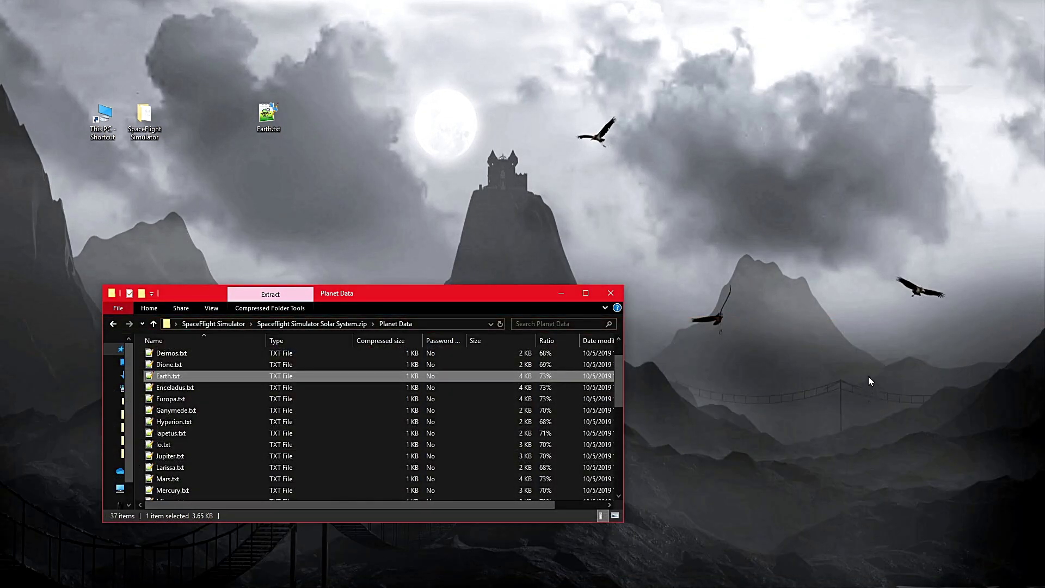
Step: Go back to the SpaceFlight Simulator folder, open This PC and reposition its window
{"action": "left_click", "coordinate": [113, 324]}
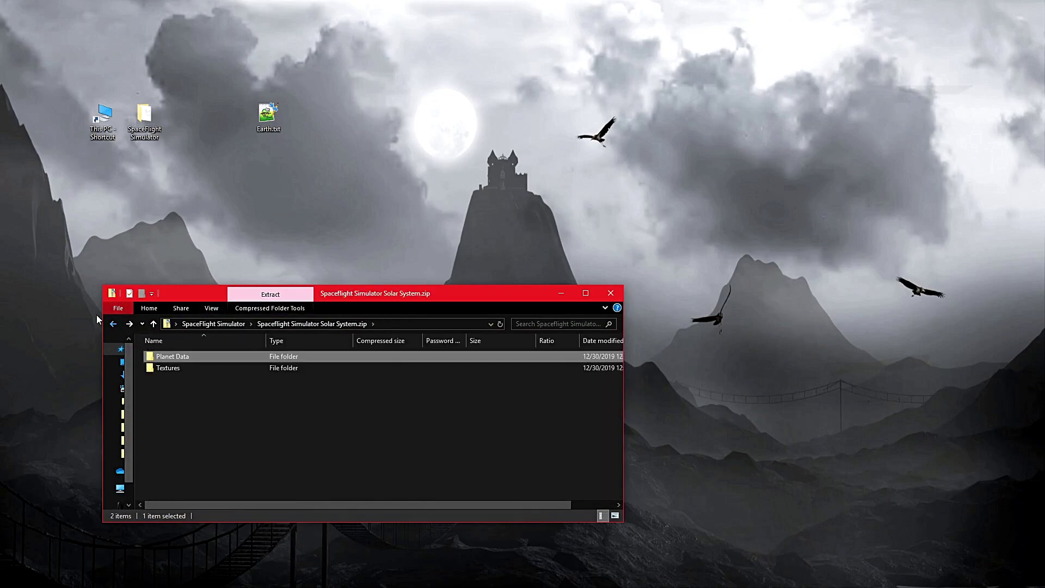
{"action": "left_click", "coordinate": [112, 324]}
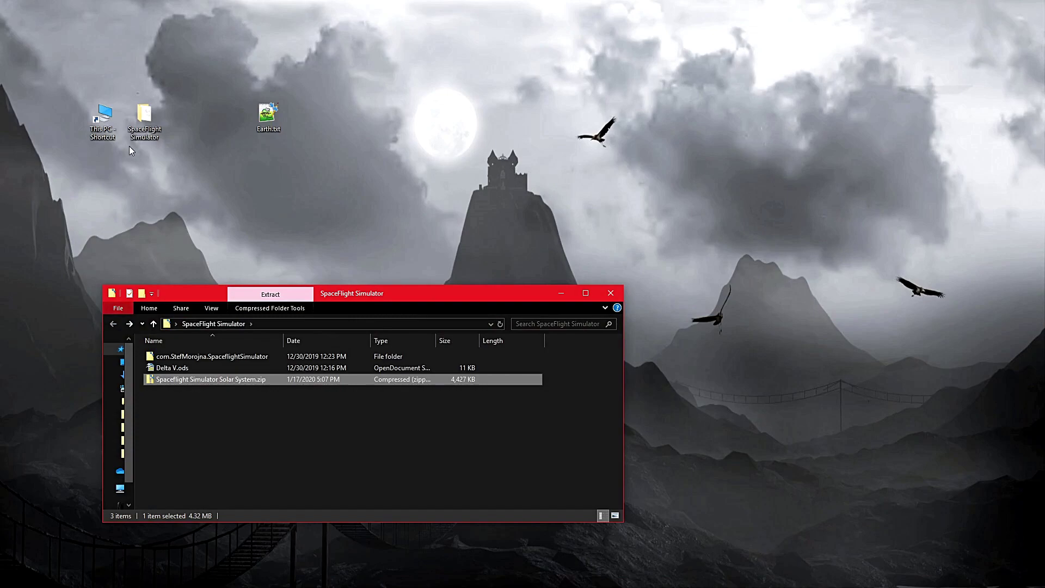
{"action": "double_click", "coordinate": [100, 125]}
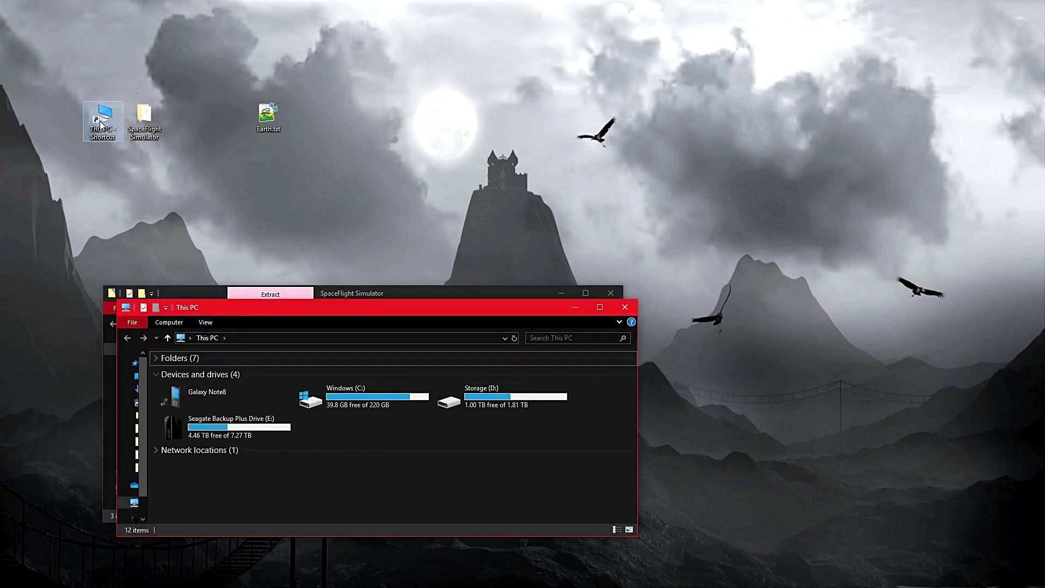
{"action": "left_click_drag", "start_coordinate": [235, 310], "coordinate": [189, 129]}
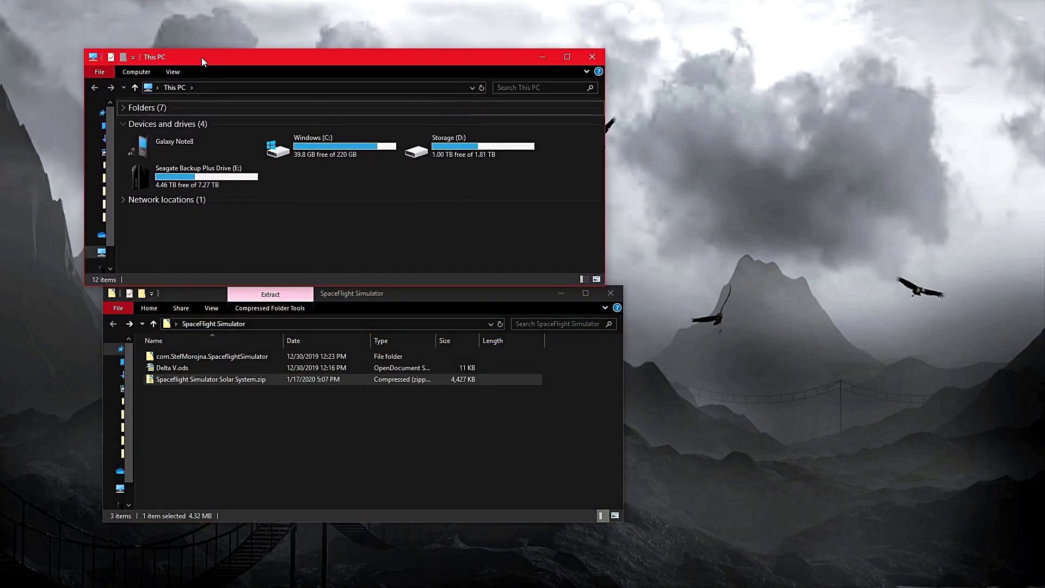
{"action": "left_click_drag", "start_coordinate": [202, 58], "coordinate": [189, 53]}
Step: Browse Galaxy Note8 > Phone > Android > data to locate com.StefMorojna.SpaceflightSimulator
{"action": "double_click", "coordinate": [164, 142]}
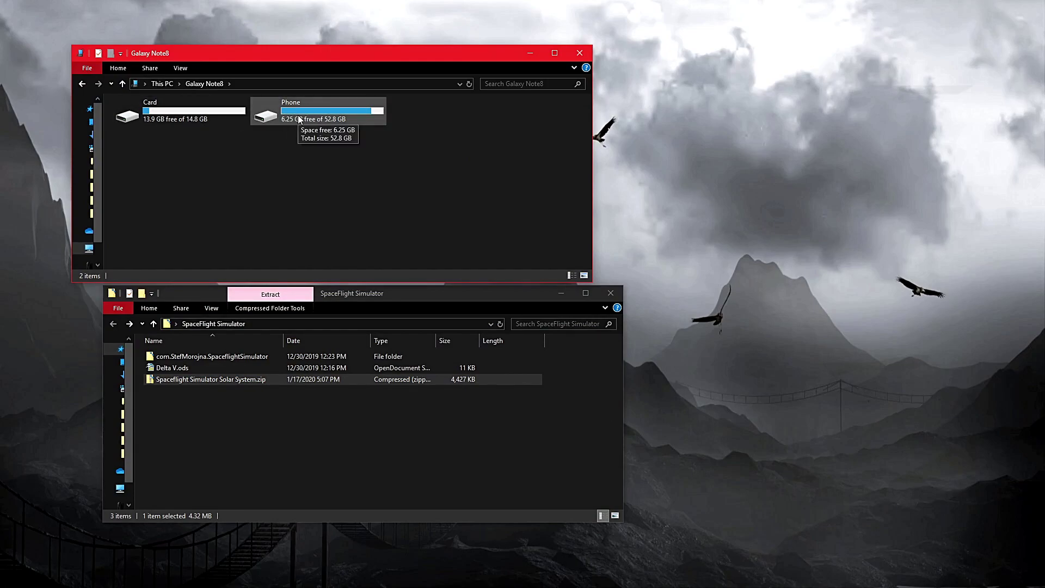
{"action": "double_click", "coordinate": [299, 114]}
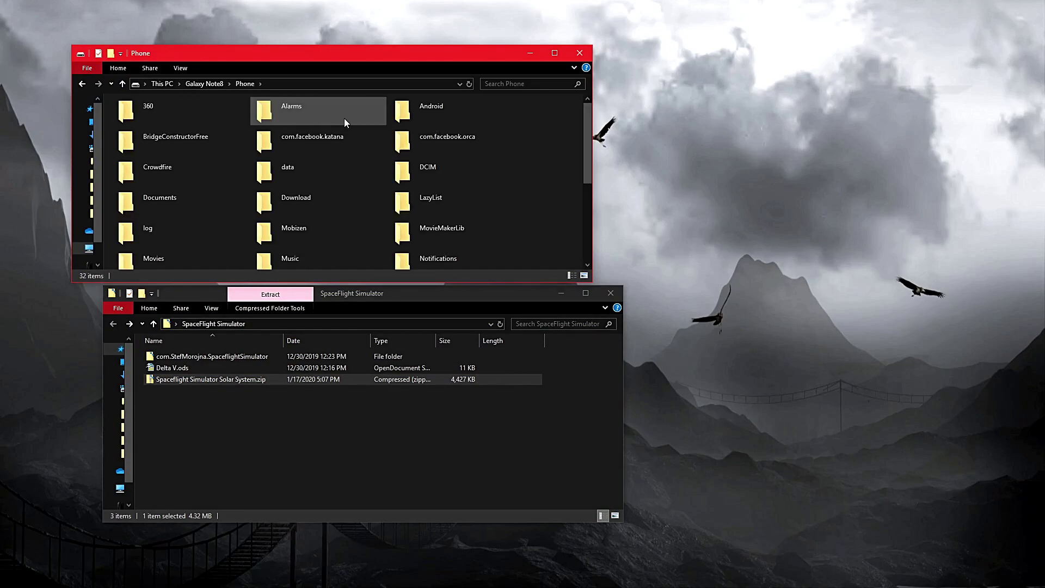
{"action": "double_click", "coordinate": [412, 112]}
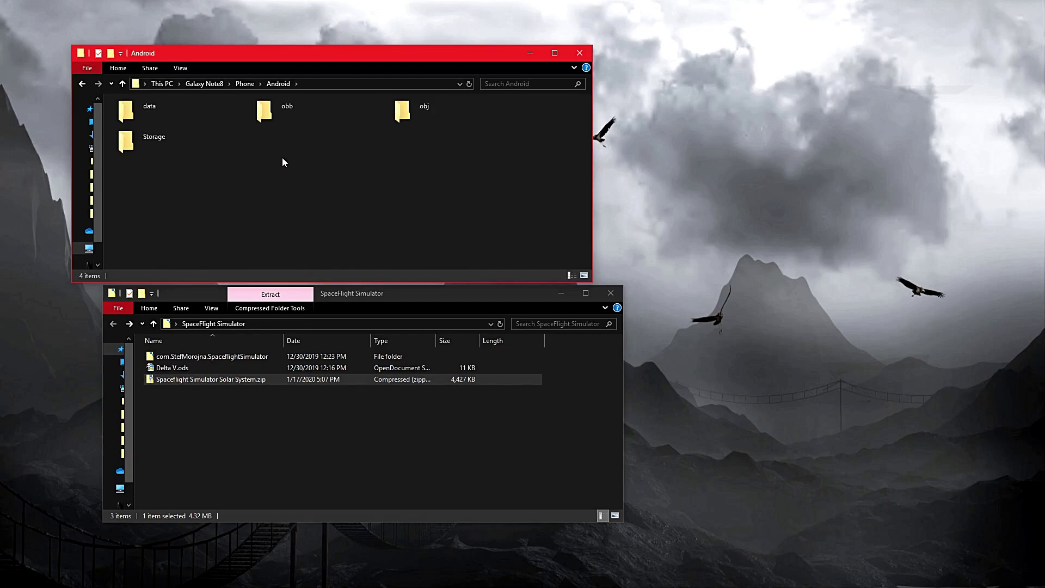
{"action": "double_click", "coordinate": [153, 113]}
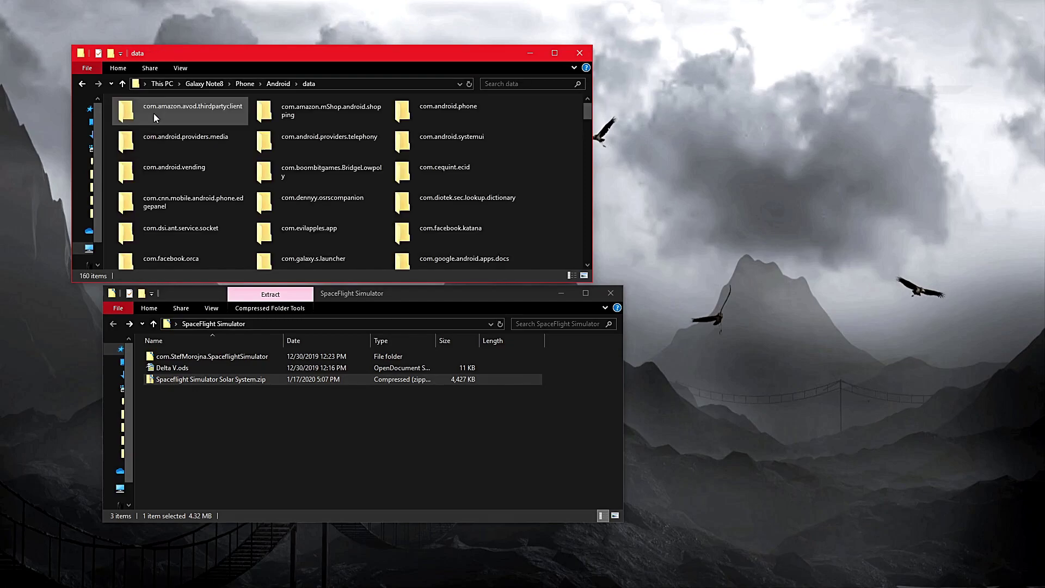
{"action": "left_click", "coordinate": [168, 358]}
{"action": "left_click", "coordinate": [172, 358]}
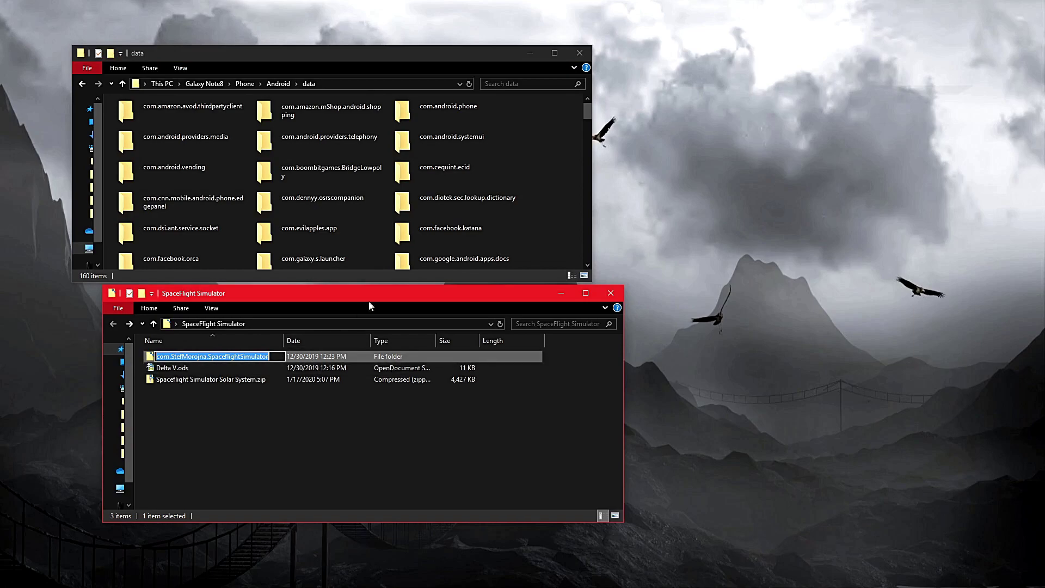
{"action": "left_click", "coordinate": [463, 229]}
{"action": "scroll", "coordinate": [463, 228], "scroll_direction": "down", "scroll_amount": 6}
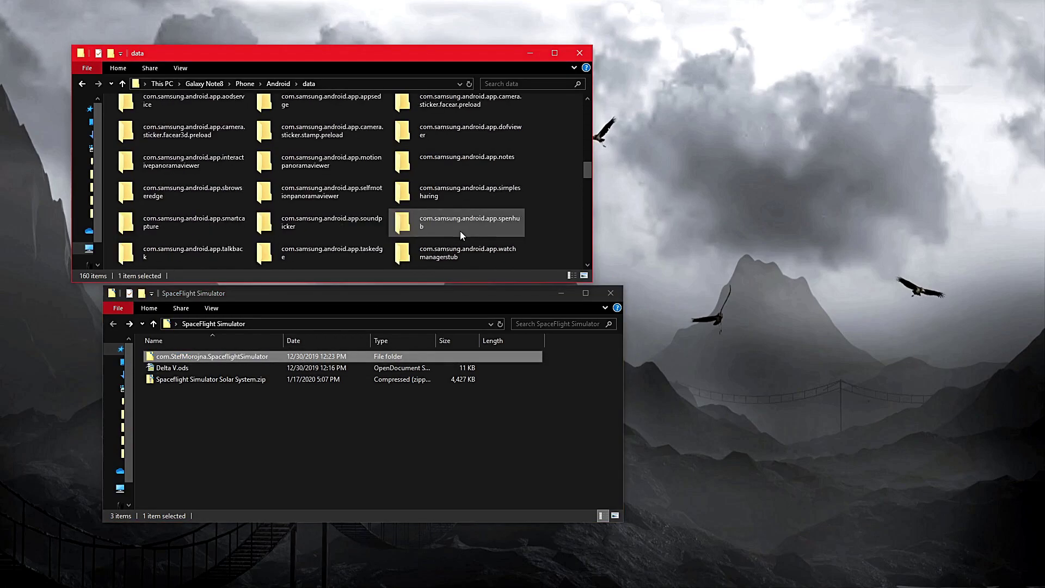
{"action": "scroll", "coordinate": [460, 233], "scroll_direction": "down", "scroll_amount": 8}
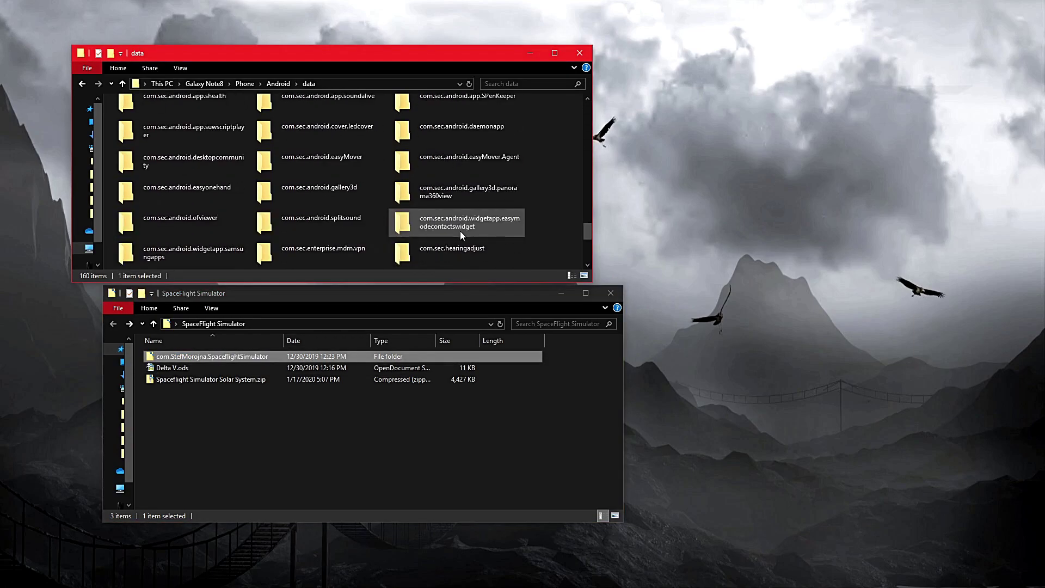
{"action": "scroll", "coordinate": [459, 231], "scroll_direction": "down", "scroll_amount": 5}
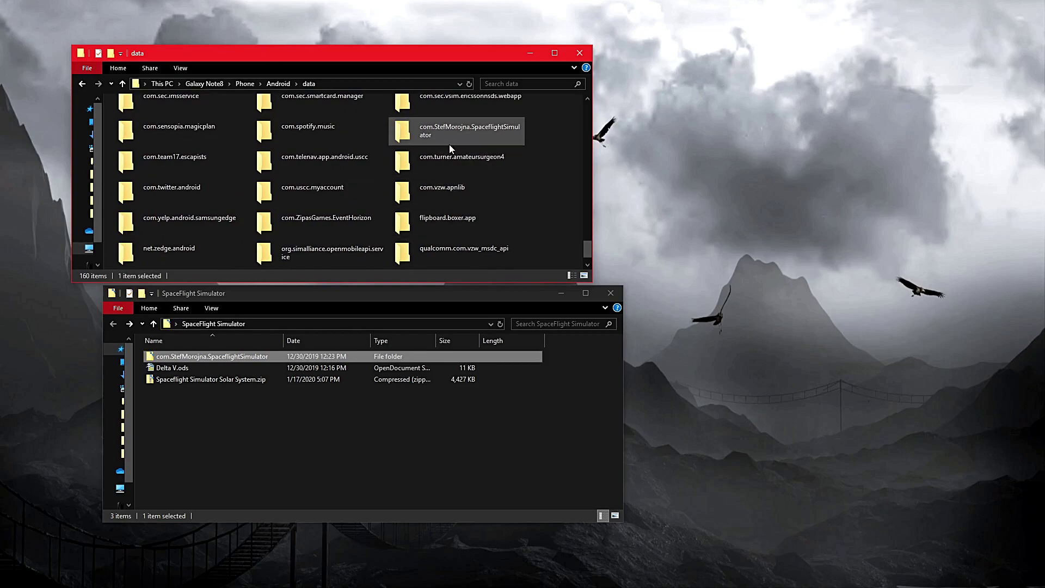
{"action": "double_click", "coordinate": [425, 129]}
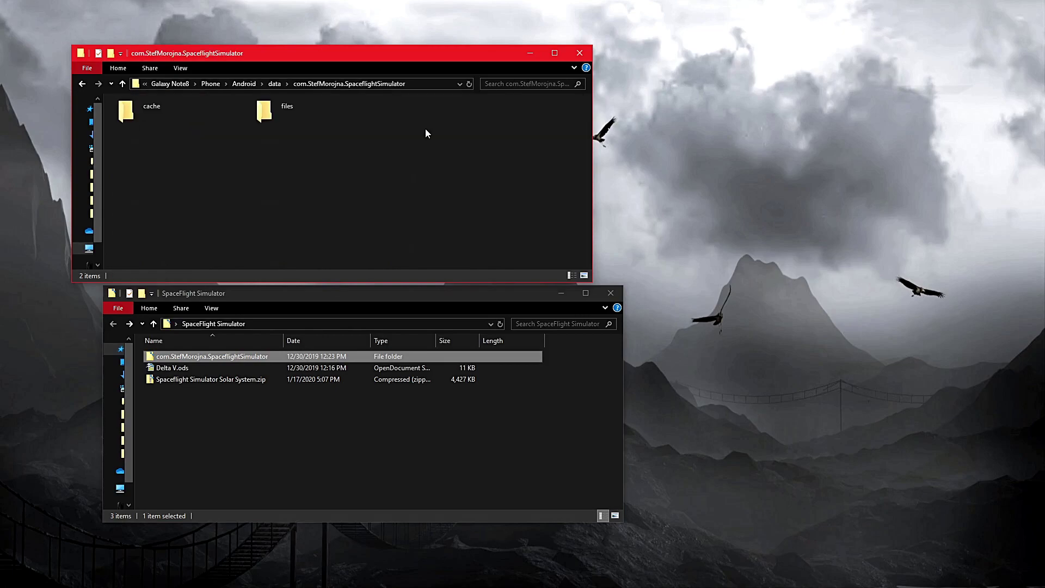
{"action": "double_click", "coordinate": [189, 110]}
{"action": "double_click", "coordinate": [156, 114]}
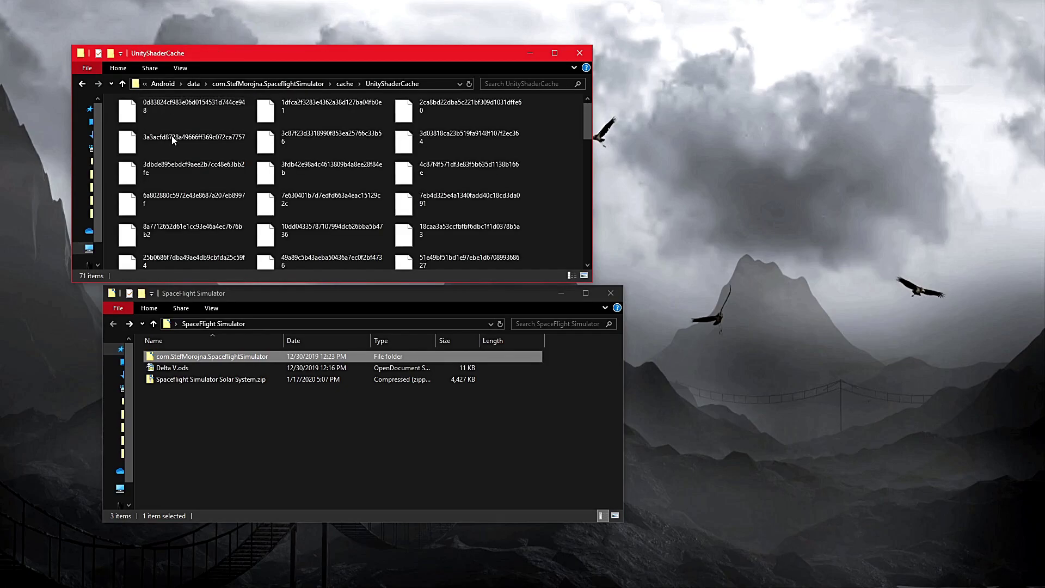
{"action": "scroll", "coordinate": [389, 139], "scroll_direction": "down", "scroll_amount": 8}
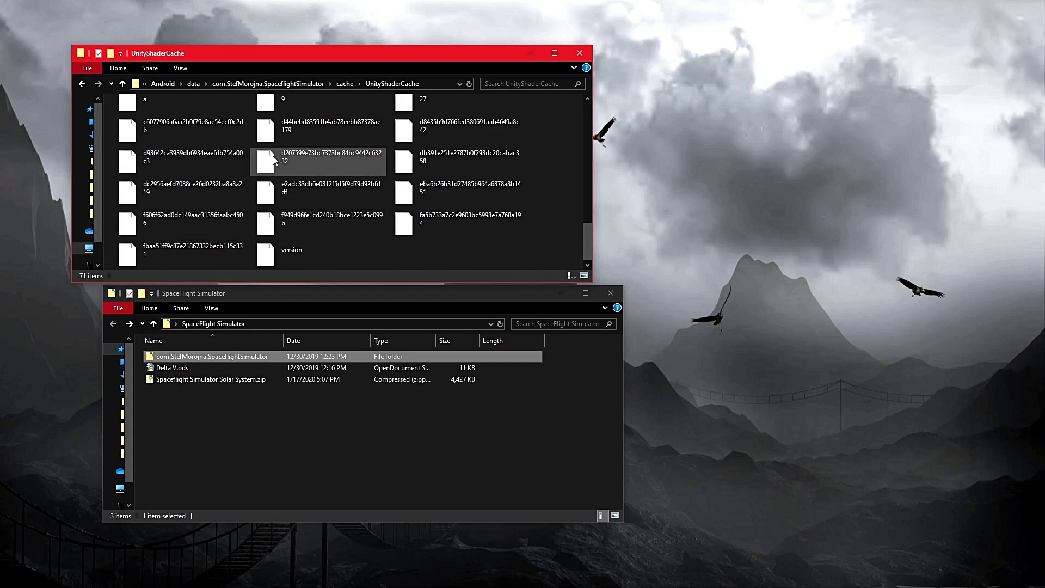
{"action": "scroll", "coordinate": [343, 196], "scroll_direction": "up", "scroll_amount": 10}
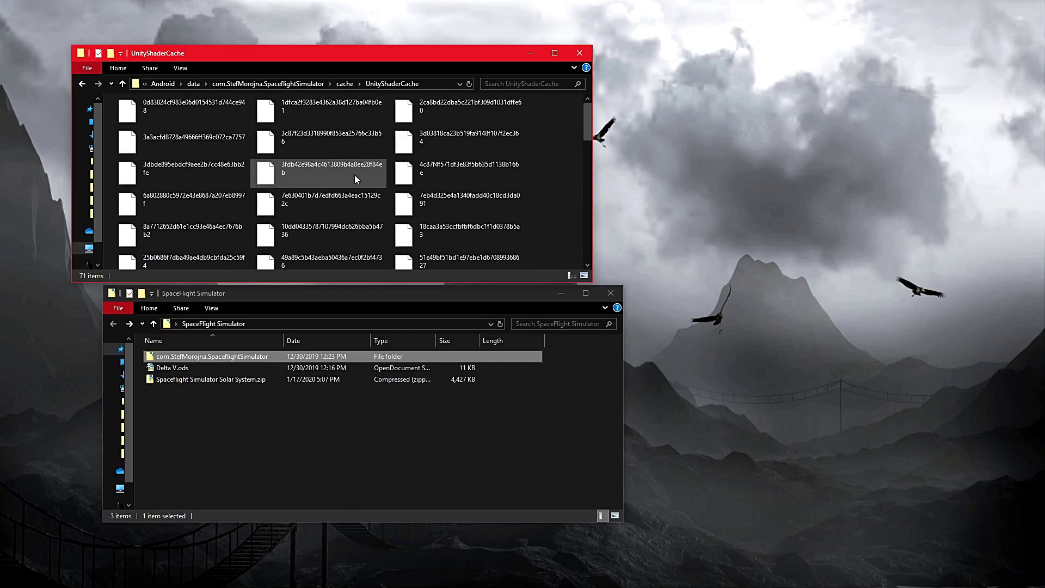
{"action": "scroll", "coordinate": [245, 142], "scroll_direction": "up", "scroll_amount": 2}
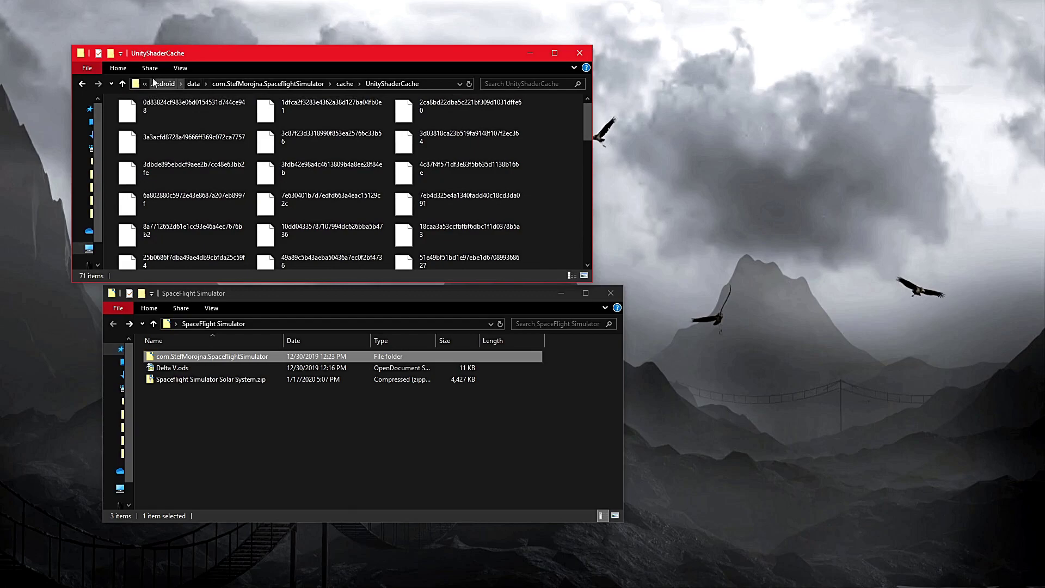
Step: Navigate from the game's data folder into files > Saving > Blueprints
{"action": "left_click", "coordinate": [83, 84]}
{"action": "left_click", "coordinate": [83, 84]}
{"action": "double_click", "coordinate": [287, 123]}
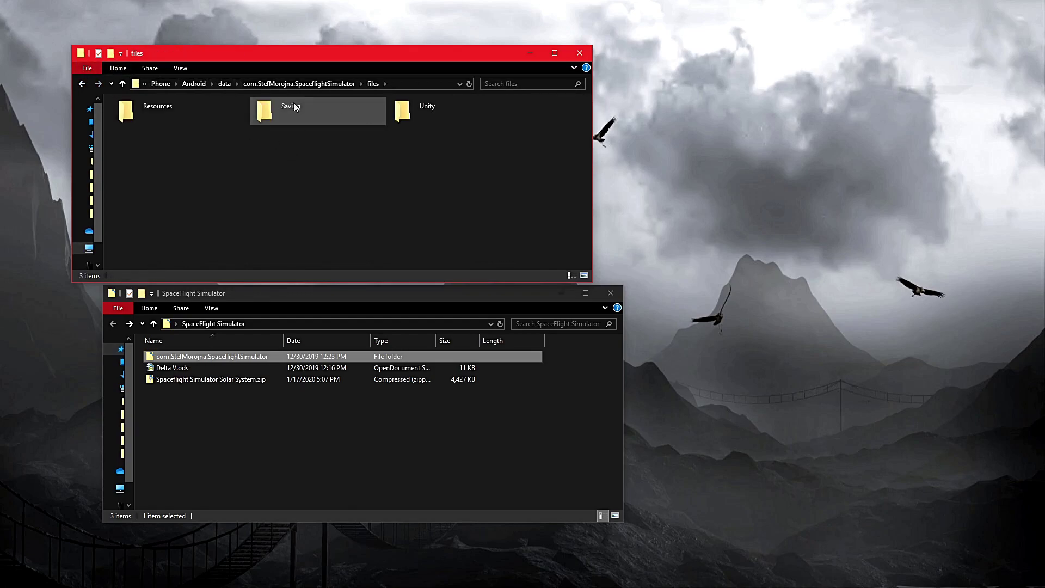
{"action": "double_click", "coordinate": [266, 116]}
{"action": "double_click", "coordinate": [183, 106]}
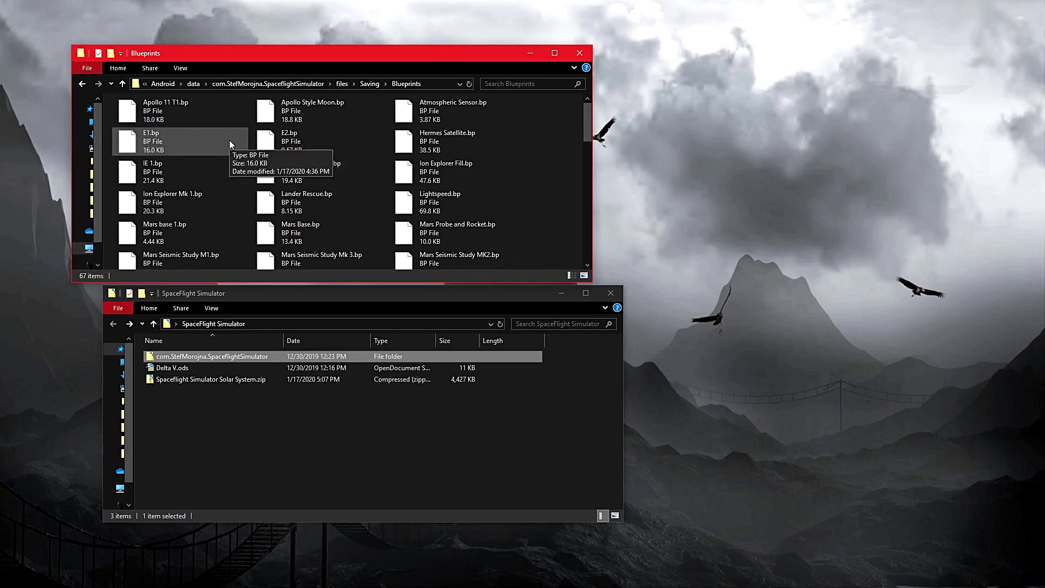
{"action": "scroll", "coordinate": [346, 197], "scroll_direction": "down", "scroll_amount": 6}
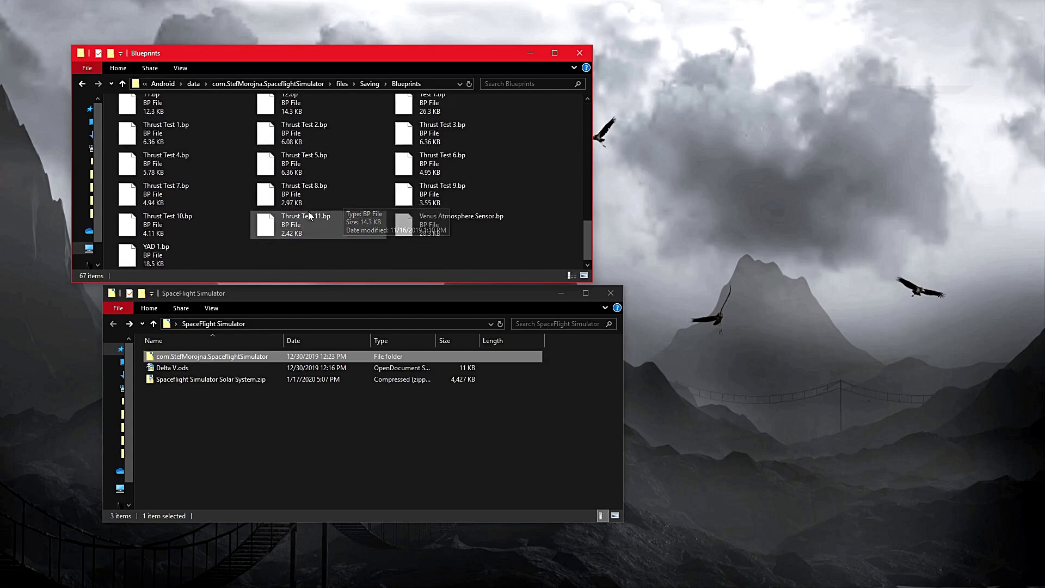
{"action": "key", "text": "alt+Left"}
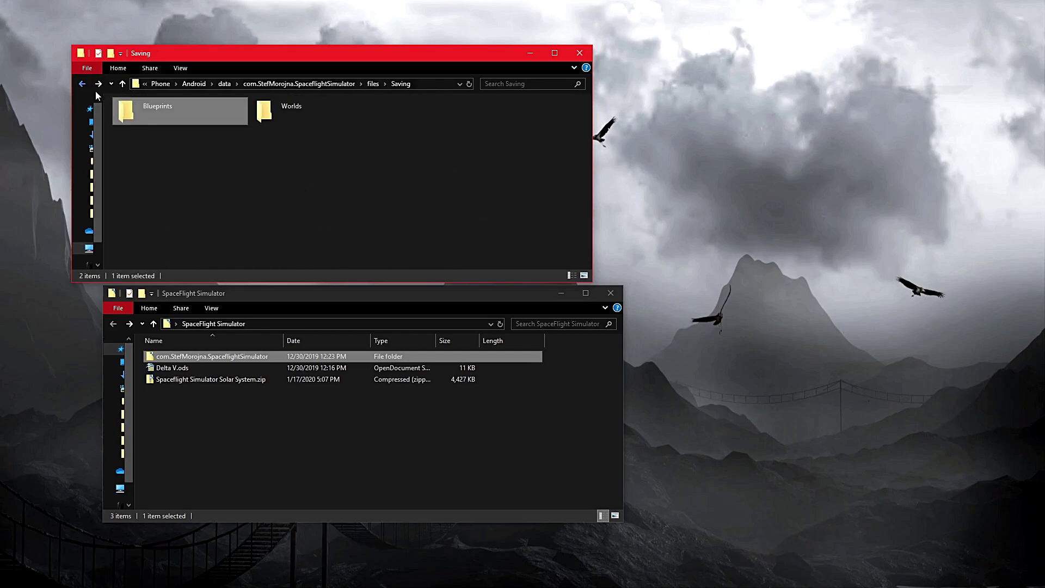
{"action": "double_click", "coordinate": [185, 103]}
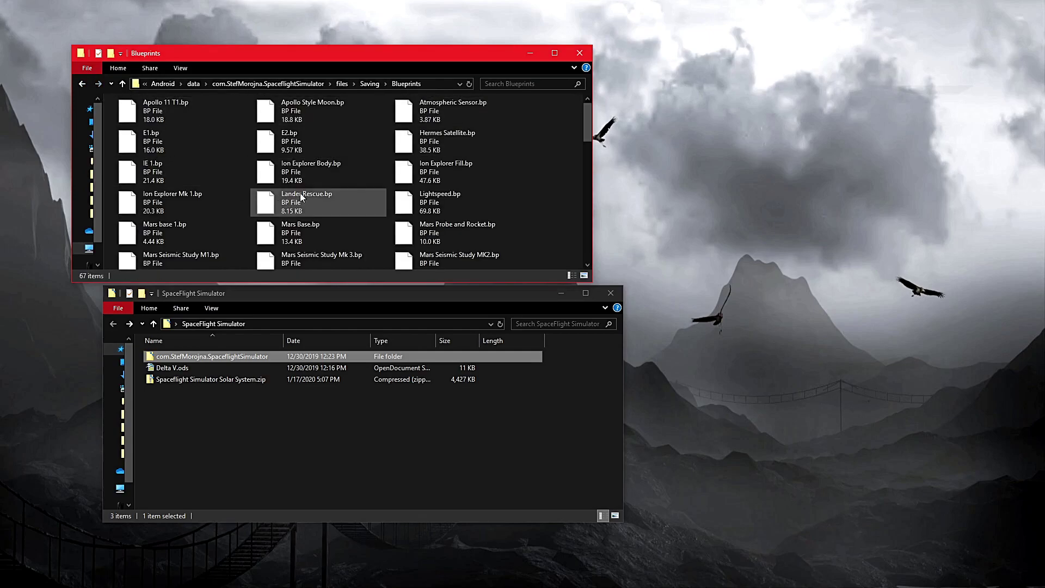
{"action": "scroll", "coordinate": [440, 199], "scroll_direction": "down", "scroll_amount": 5}
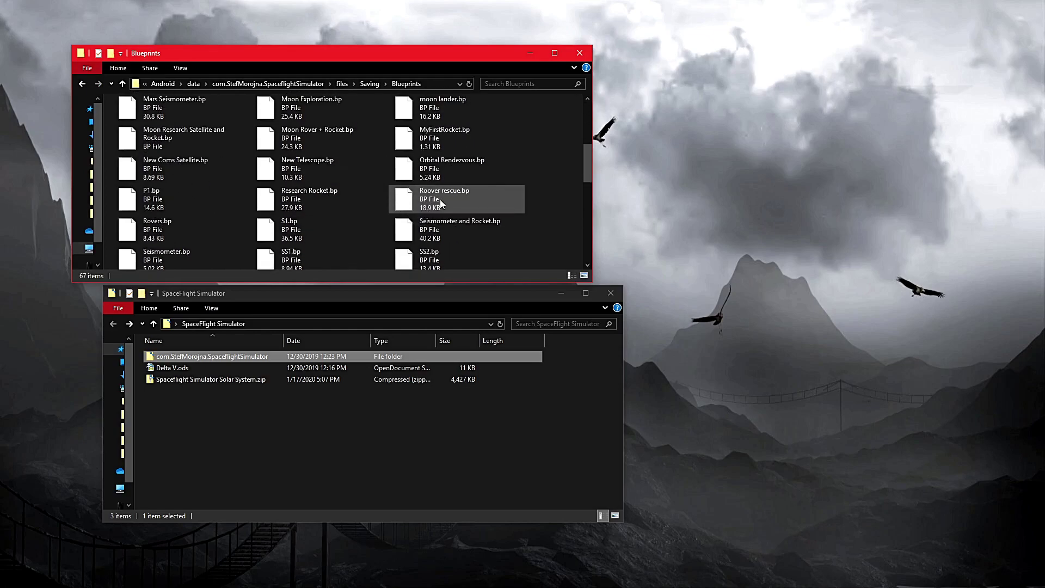
{"action": "scroll", "coordinate": [440, 199], "scroll_direction": "up", "scroll_amount": 5}
Step: Copy Venus Atmosphere Sensor.bp from the Blueprints folder onto the desktop
{"action": "left_click", "coordinate": [445, 168]}
{"action": "scroll", "coordinate": [443, 197], "scroll_direction": "down", "scroll_amount": 6}
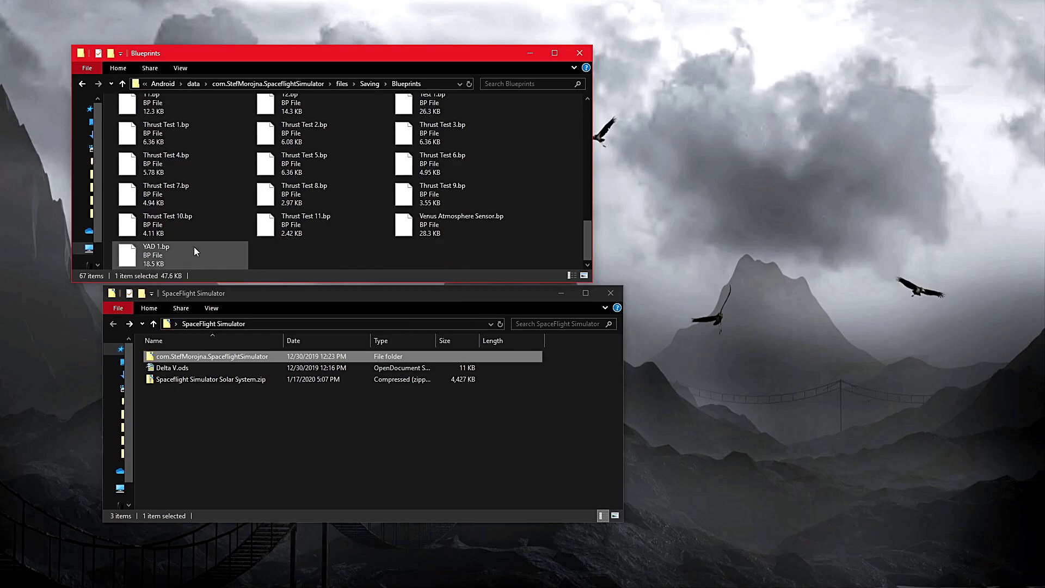
{"action": "right_click", "coordinate": [441, 216]}
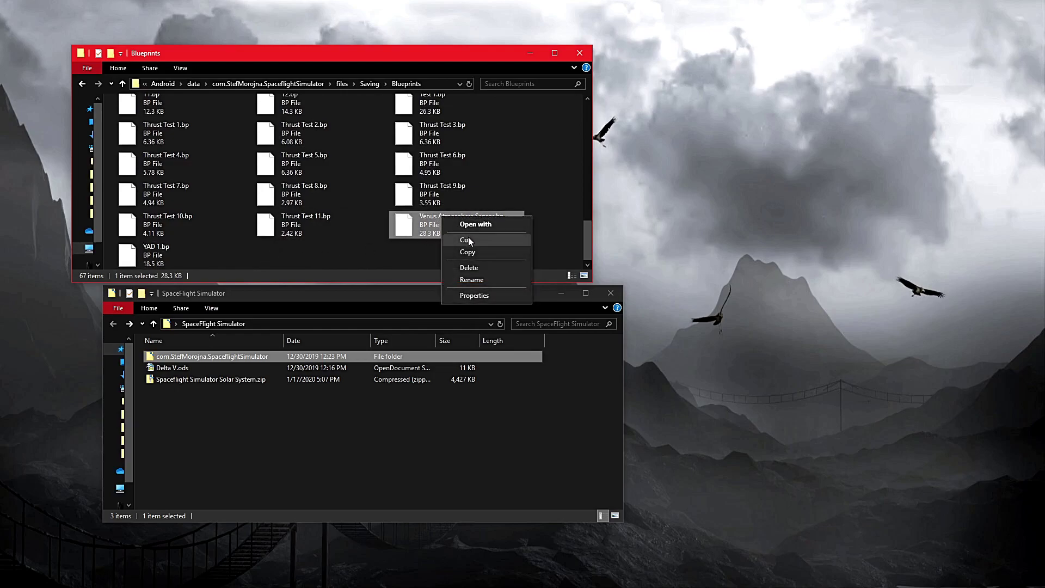
{"action": "left_click", "coordinate": [555, 228]}
{"action": "left_click_drag", "start_coordinate": [417, 233], "coordinate": [672, 195]}
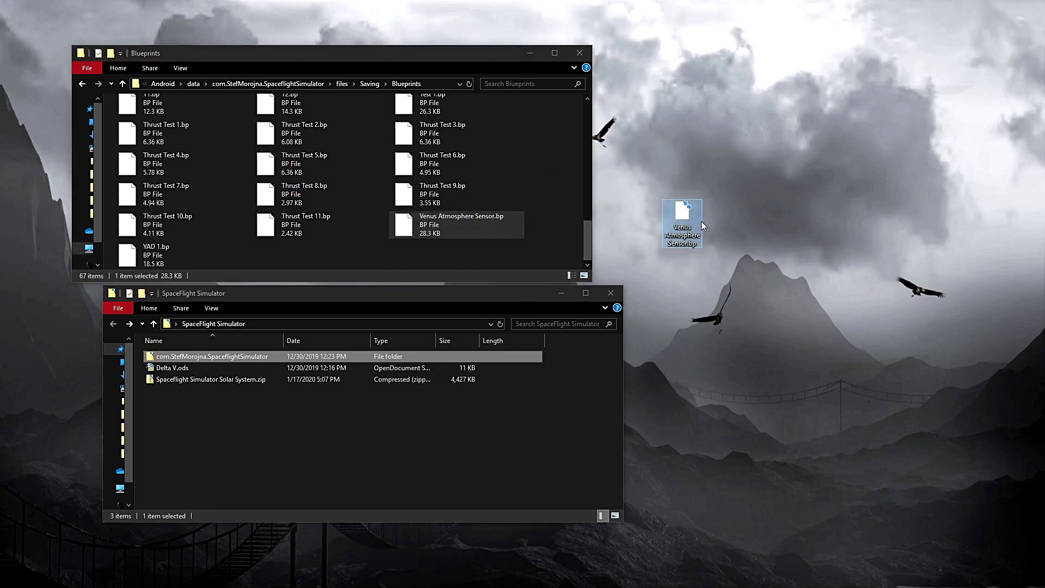
{"action": "right_click", "coordinate": [681, 213]}
Step: Open the desktop Venus Atmosphere Sensor.bp in Notepad++, browse its part entries, and close the editor
{"action": "left_click", "coordinate": [709, 269]}
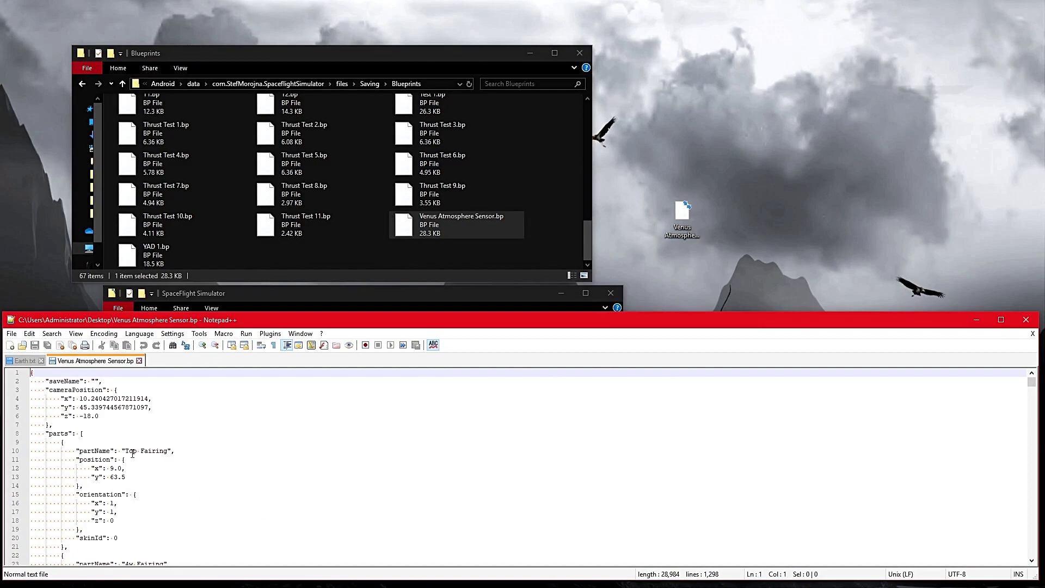
{"action": "scroll", "coordinate": [133, 453], "scroll_direction": "down", "scroll_amount": 3}
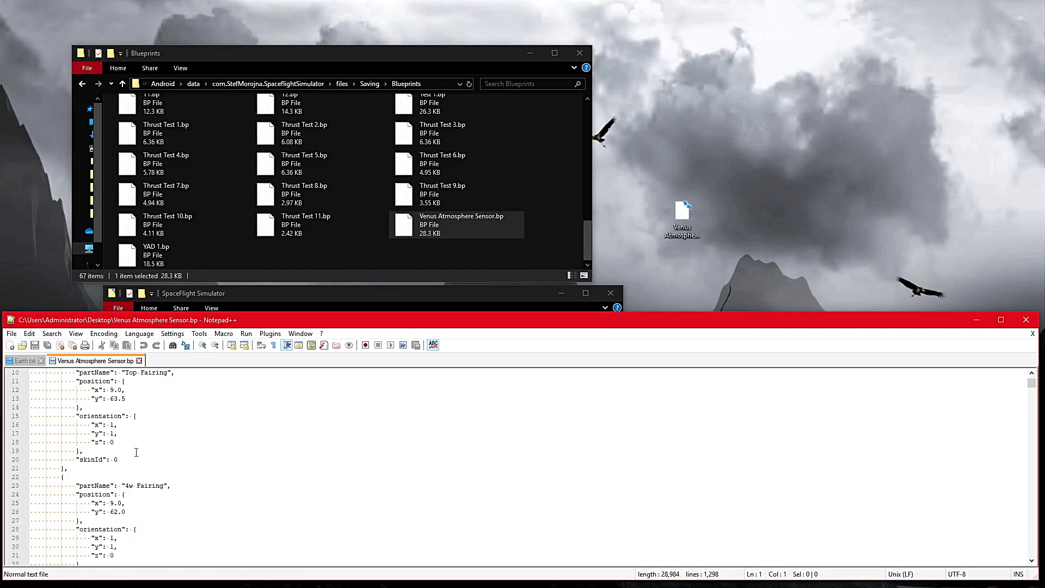
{"action": "scroll", "coordinate": [136, 452], "scroll_direction": "down", "scroll_amount": 11}
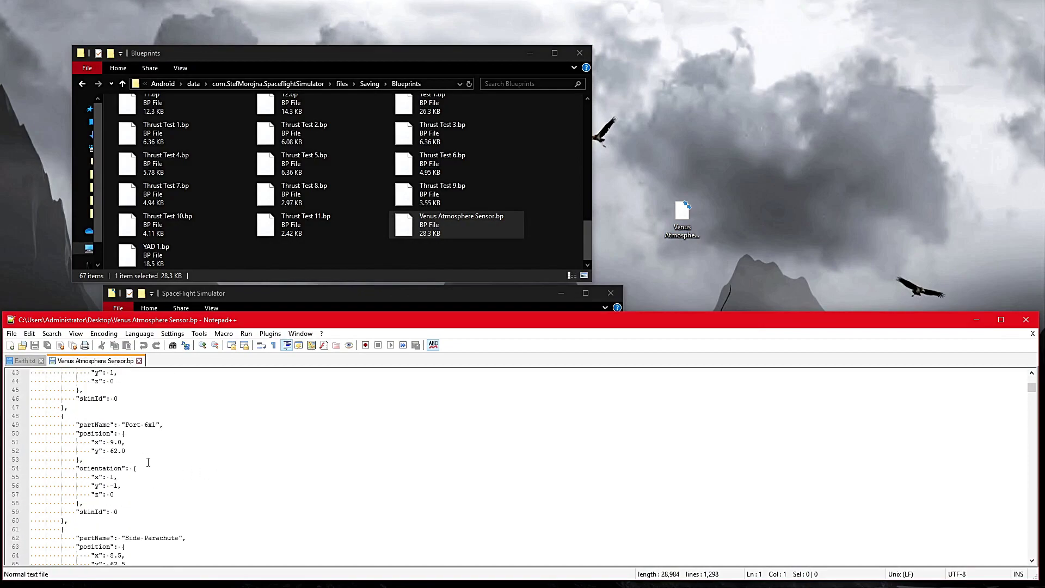
{"action": "scroll", "coordinate": [149, 463], "scroll_direction": "down", "scroll_amount": 5}
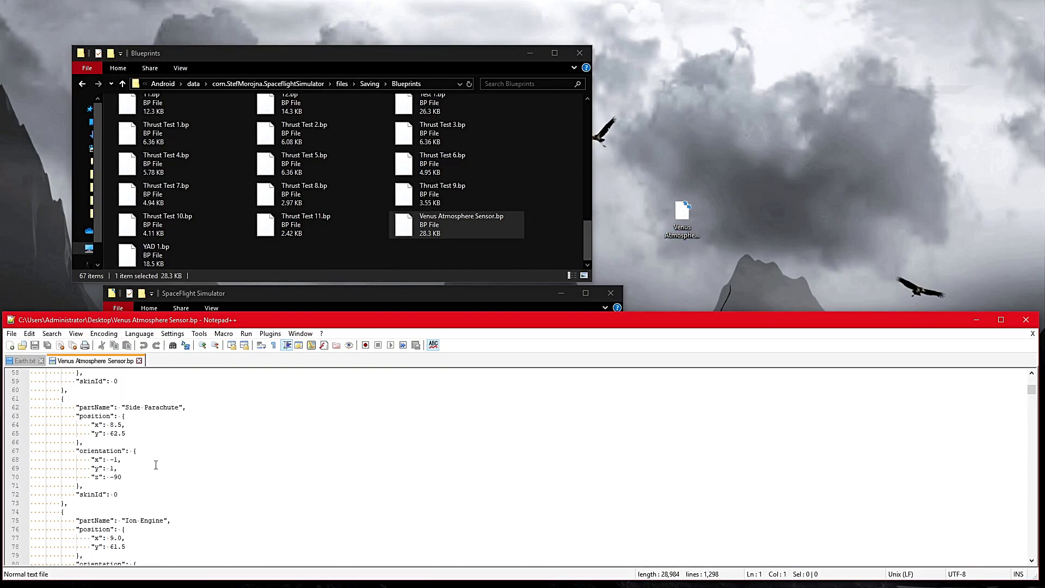
{"action": "scroll", "coordinate": [159, 465], "scroll_direction": "up", "scroll_amount": 3}
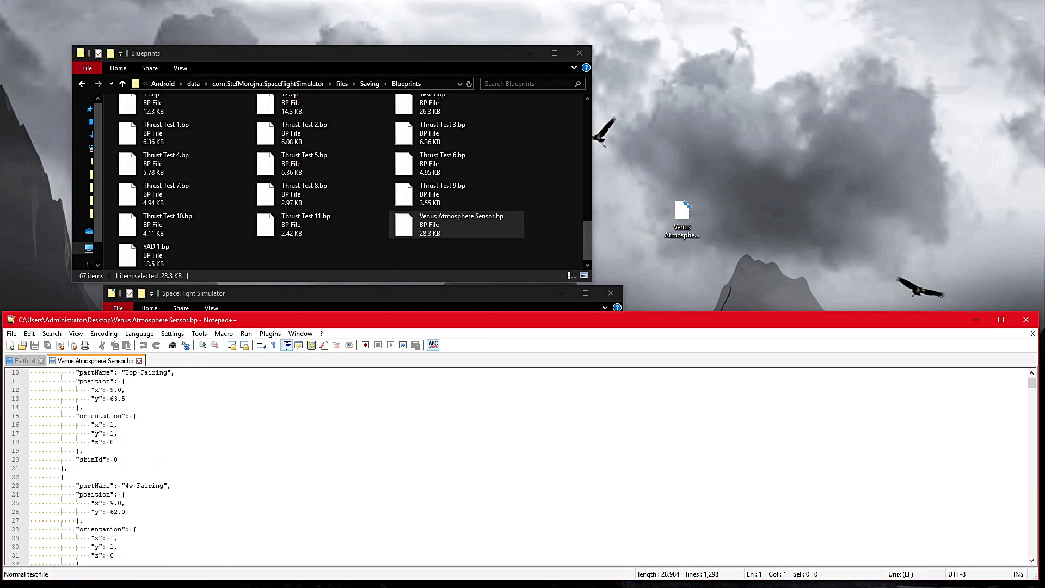
{"action": "scroll", "coordinate": [158, 465], "scroll_direction": "up", "scroll_amount": 3}
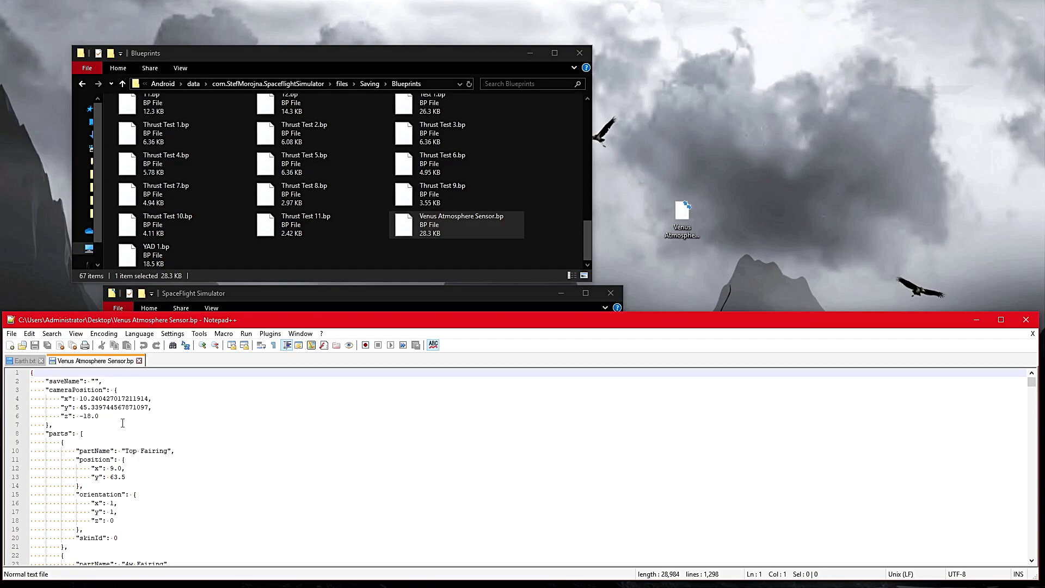
{"action": "scroll", "coordinate": [141, 422], "scroll_direction": "down", "scroll_amount": 4}
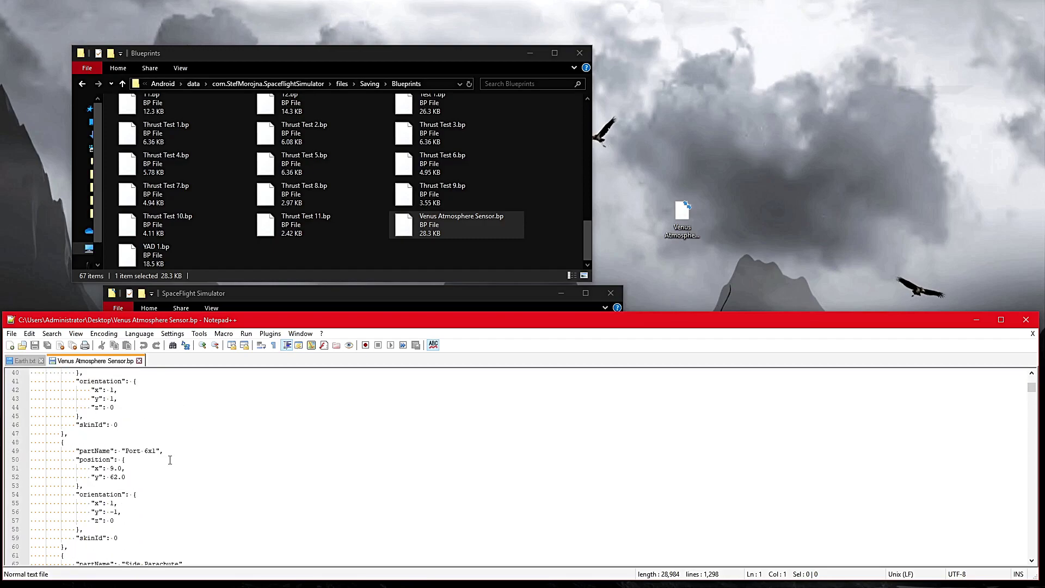
{"action": "scroll", "coordinate": [170, 460], "scroll_direction": "down", "scroll_amount": 8}
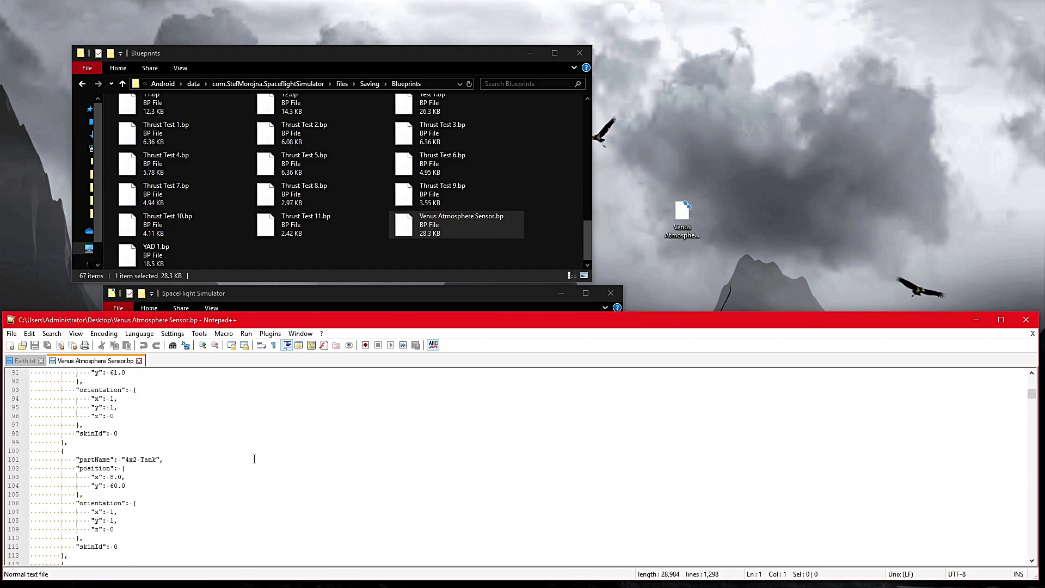
{"action": "scroll", "coordinate": [266, 432], "scroll_direction": "down", "scroll_amount": 17}
{"action": "scroll", "coordinate": [299, 459], "scroll_direction": "down", "scroll_amount": 13}
{"action": "scroll", "coordinate": [265, 456], "scroll_direction": "down", "scroll_amount": 15}
{"action": "scroll", "coordinate": [364, 493], "scroll_direction": "down", "scroll_amount": 4}
{"action": "scroll", "coordinate": [240, 466], "scroll_direction": "down", "scroll_amount": 2}
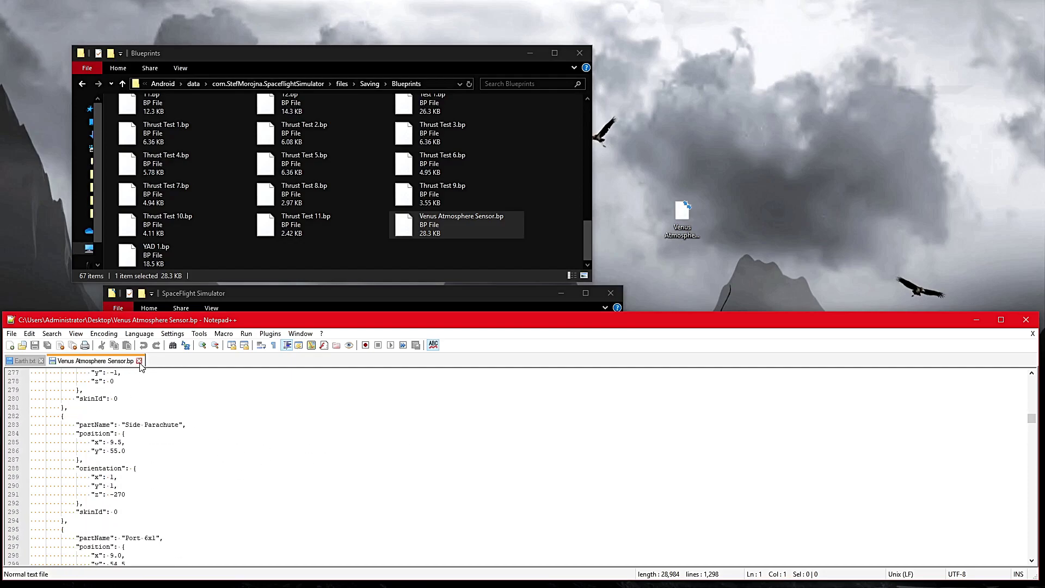
{"action": "left_click", "coordinate": [1026, 321]}
Step: Go from Saving into Worlds > main > Quicksaves and copy Episode 28A.qks onto the desktop
{"action": "left_click", "coordinate": [388, 240]}
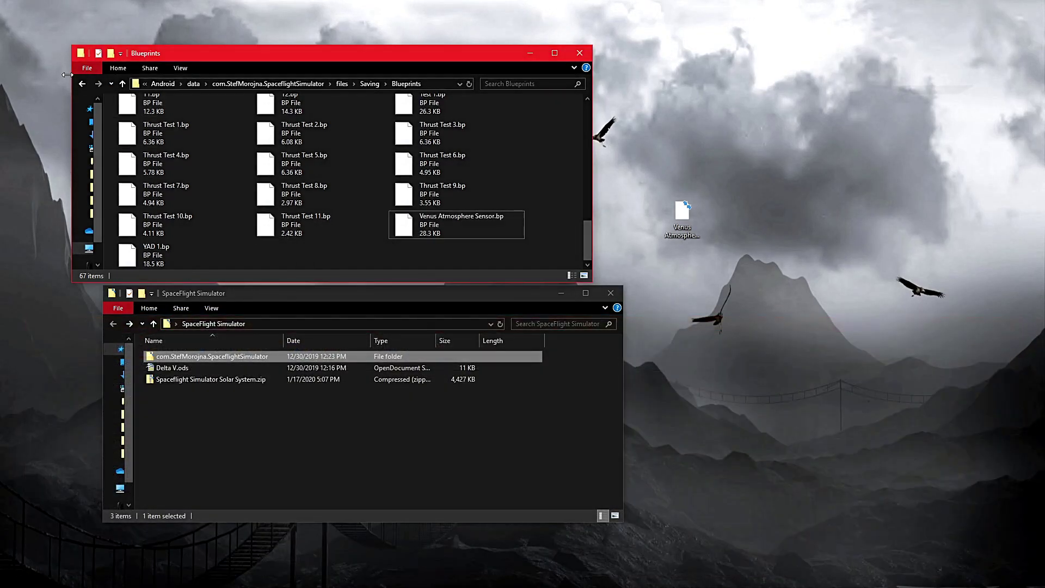
{"action": "left_click", "coordinate": [82, 84]}
{"action": "double_click", "coordinate": [299, 113]}
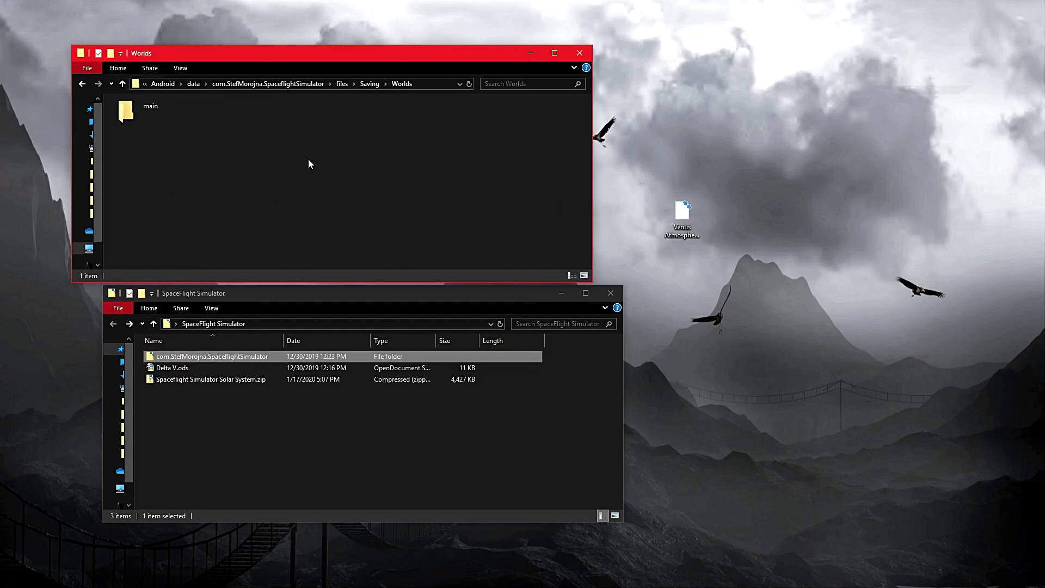
{"action": "double_click", "coordinate": [148, 102]}
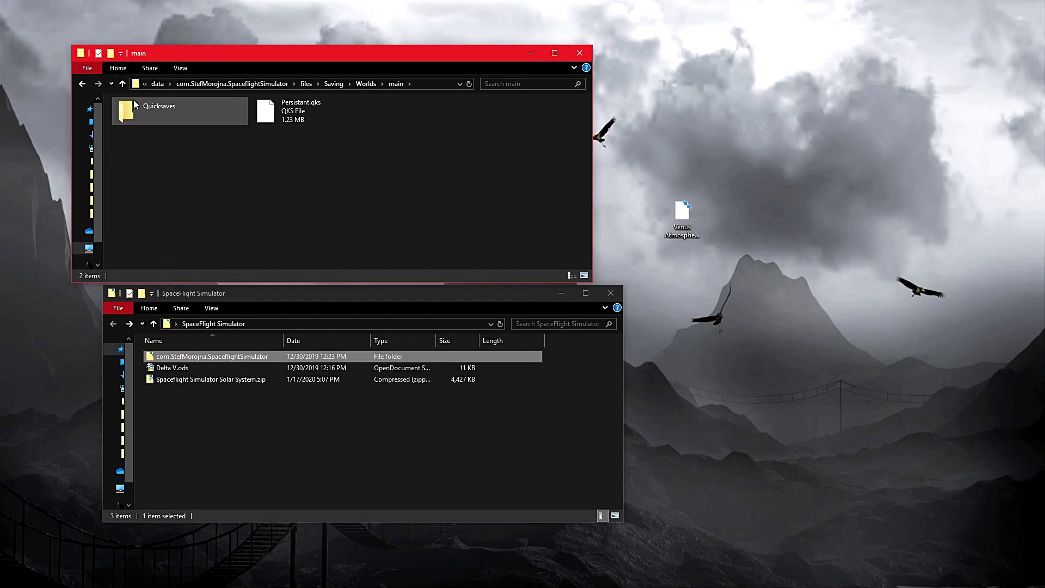
{"action": "double_click", "coordinate": [198, 103]}
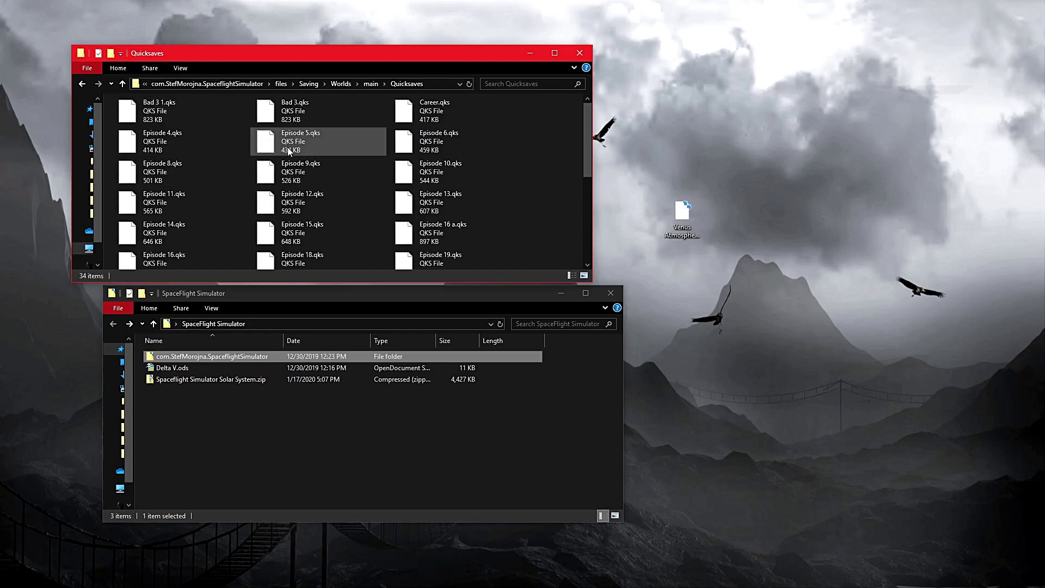
{"action": "scroll", "coordinate": [304, 158], "scroll_direction": "down", "scroll_amount": 5}
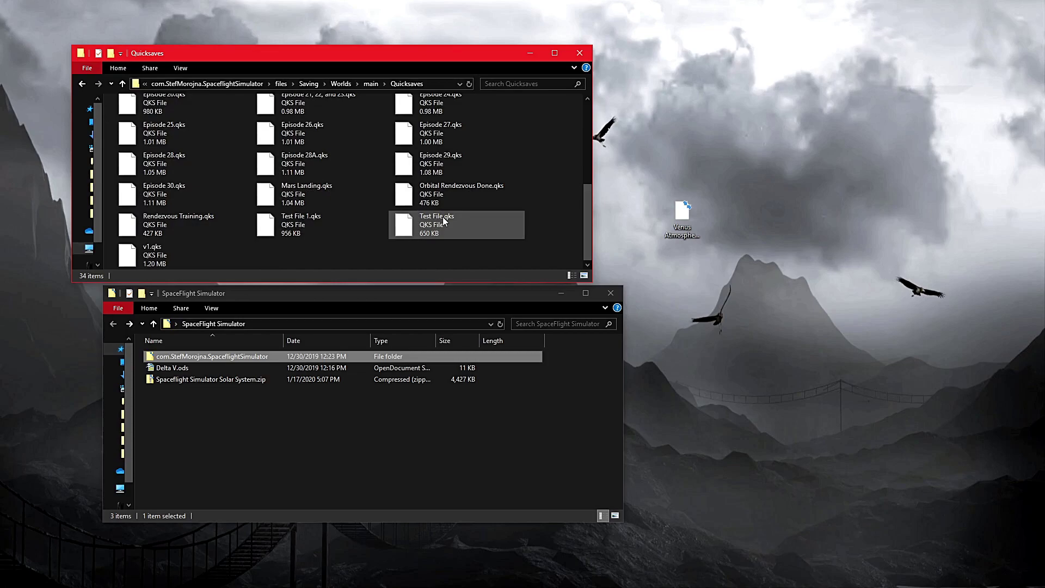
{"action": "left_click_drag", "start_coordinate": [276, 165], "coordinate": [732, 280]}
{"action": "right_click", "coordinate": [747, 276]}
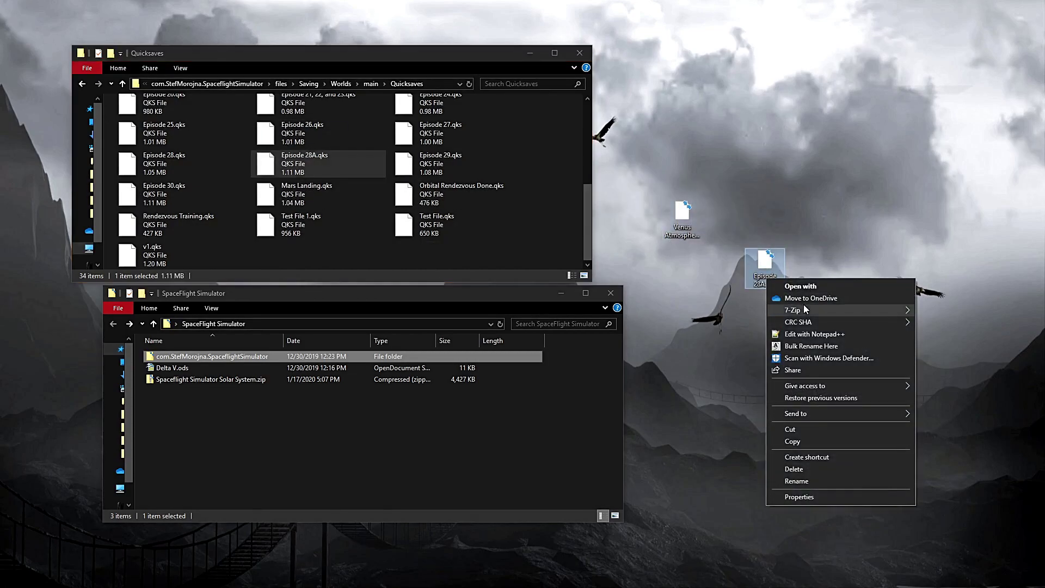
{"action": "left_click", "coordinate": [768, 335]}
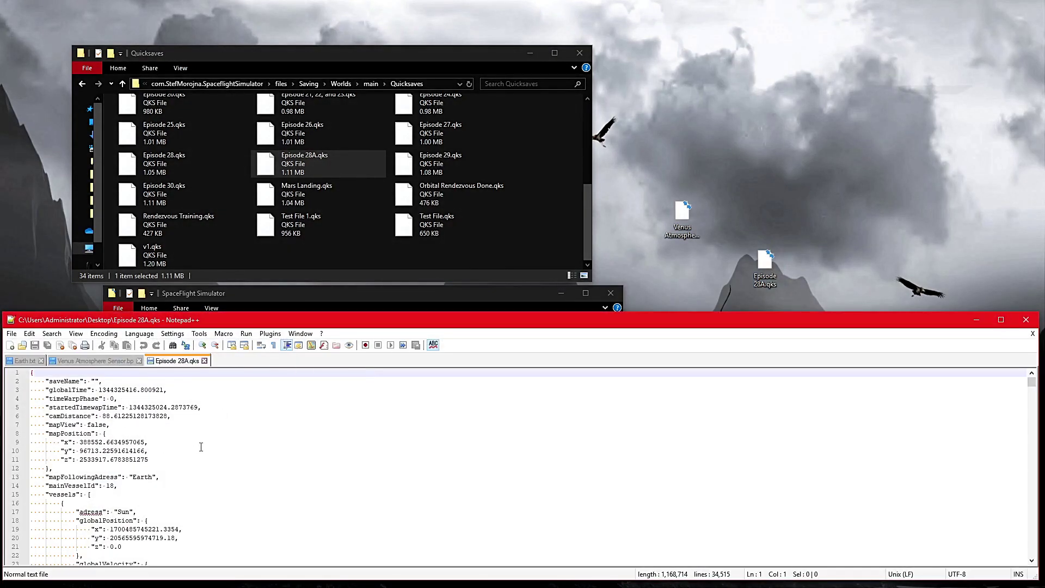
{"action": "scroll", "coordinate": [200, 447], "scroll_direction": "down", "scroll_amount": 14}
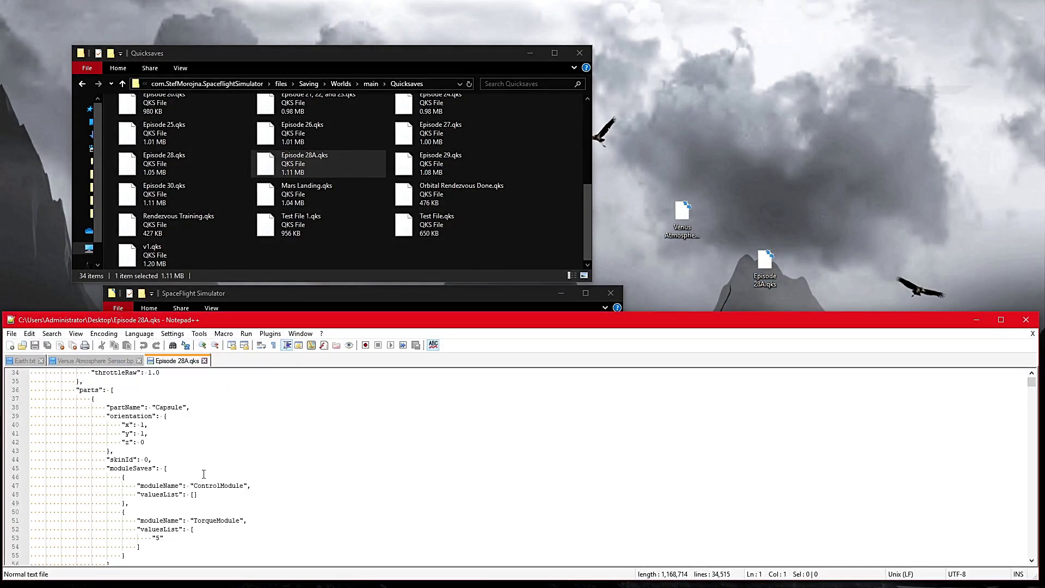
{"action": "scroll", "coordinate": [204, 474], "scroll_direction": "down", "scroll_amount": 15}
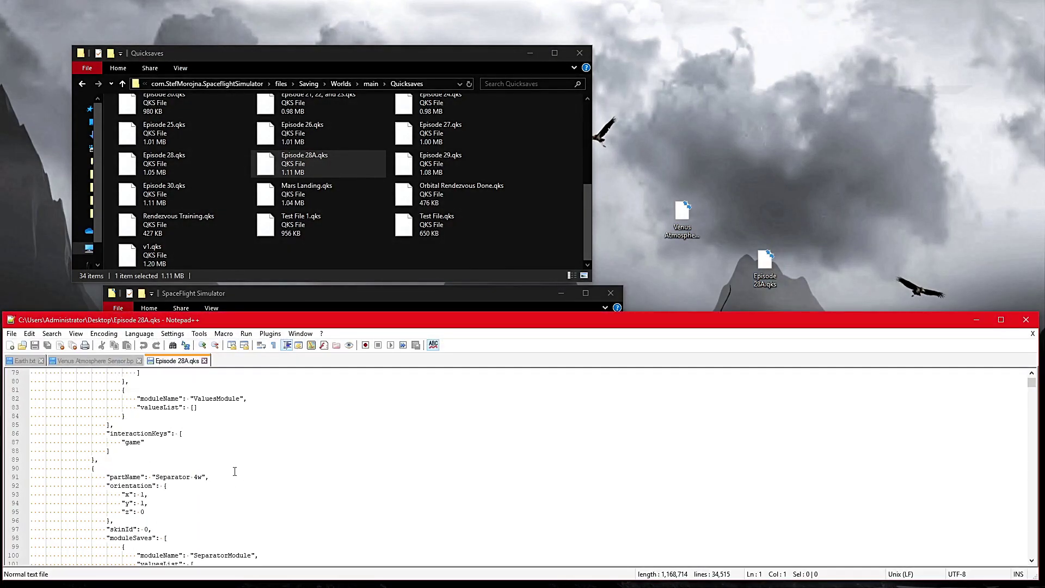
{"action": "scroll", "coordinate": [232, 469], "scroll_direction": "down", "scroll_amount": 11}
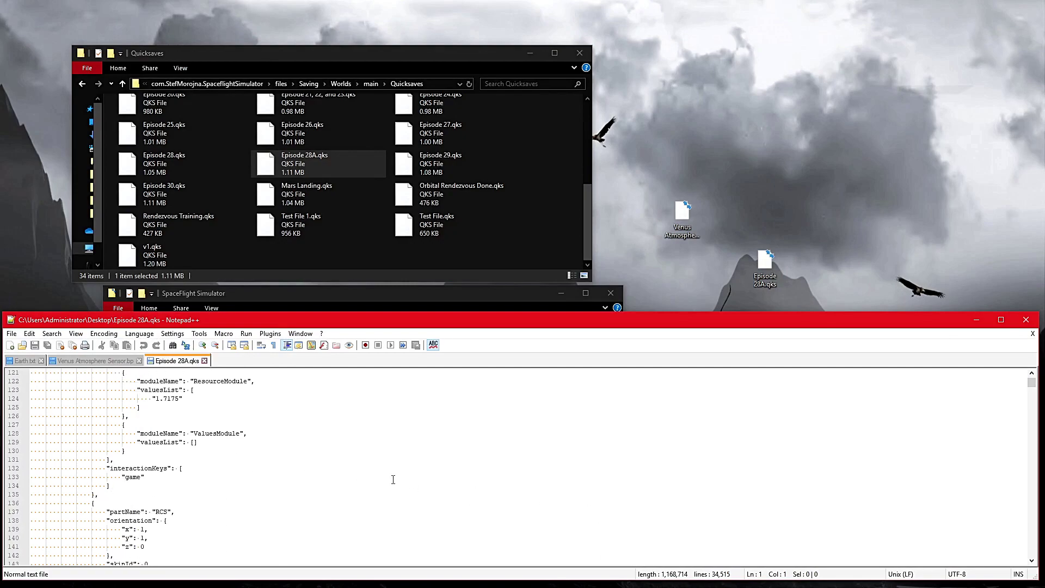
{"action": "scroll", "coordinate": [361, 490], "scroll_direction": "down", "scroll_amount": 7}
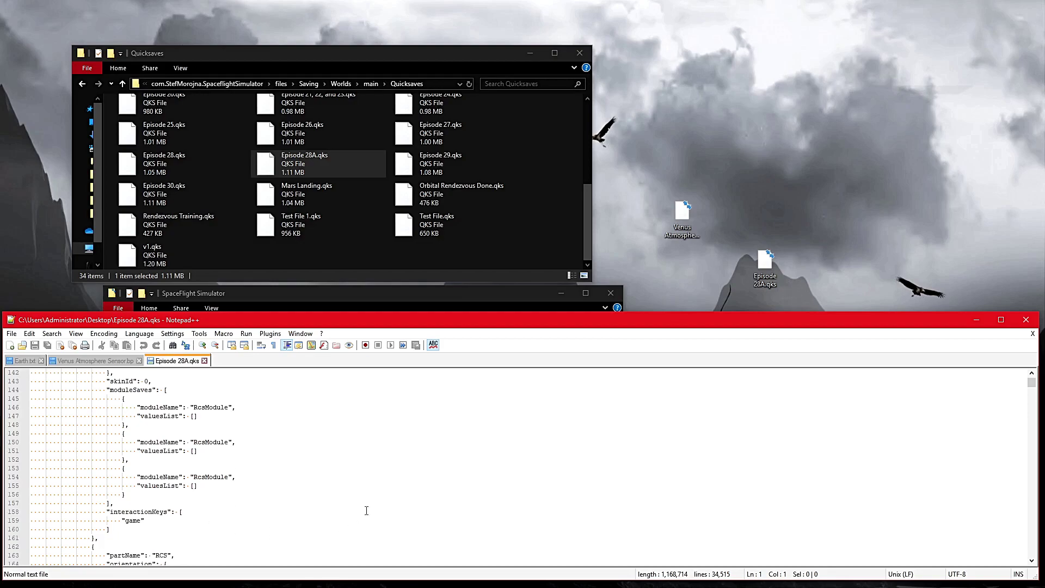
{"action": "scroll", "coordinate": [425, 474], "scroll_direction": "down", "scroll_amount": 5}
{"action": "scroll", "coordinate": [168, 473], "scroll_direction": "up", "scroll_amount": 16}
{"action": "scroll", "coordinate": [168, 473], "scroll_direction": "up", "scroll_amount": 3}
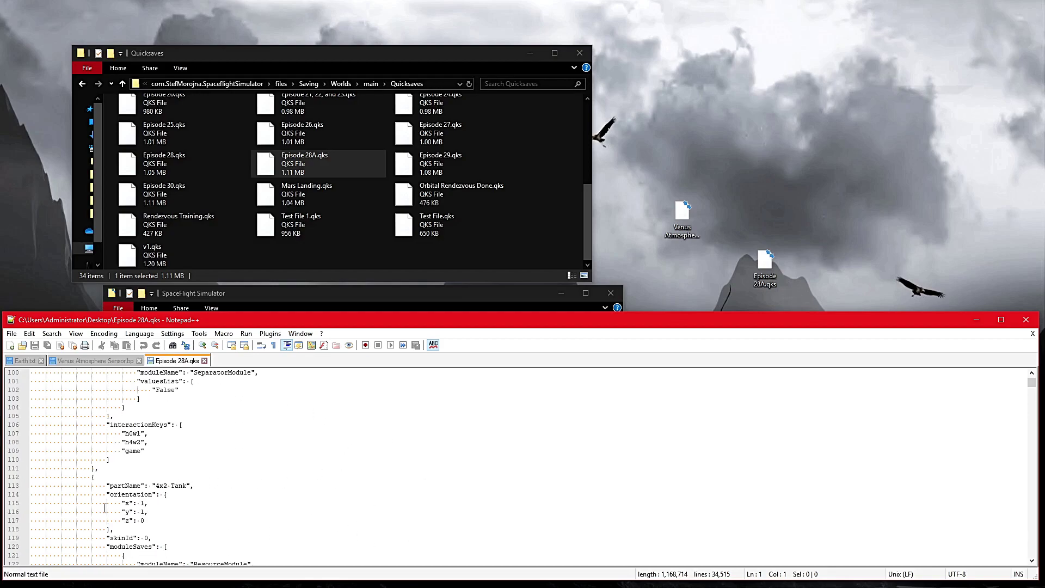
{"action": "scroll", "coordinate": [227, 457], "scroll_direction": "up", "scroll_amount": 6}
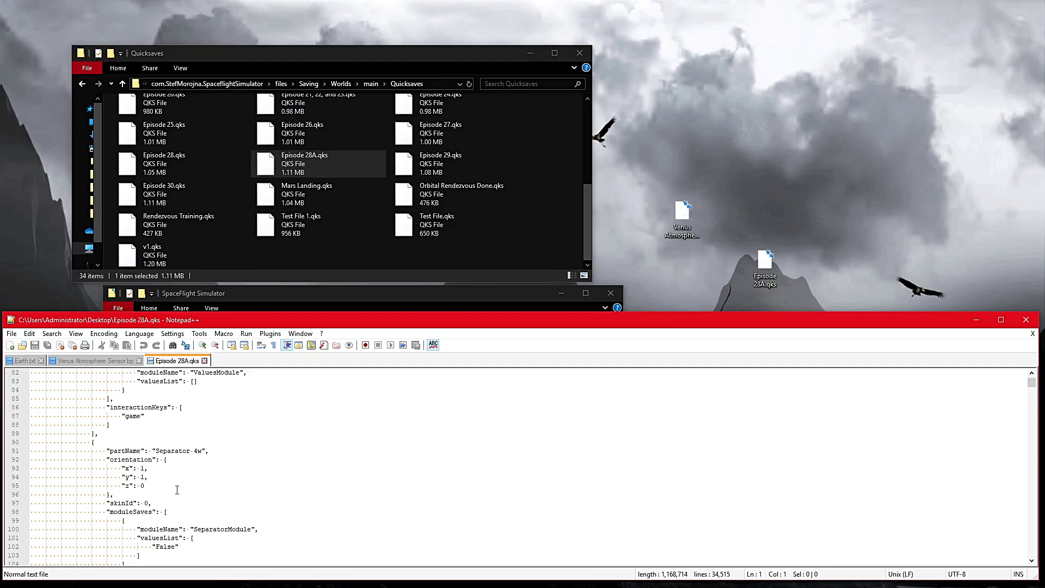
{"action": "scroll", "coordinate": [178, 490], "scroll_direction": "up", "scroll_amount": 15}
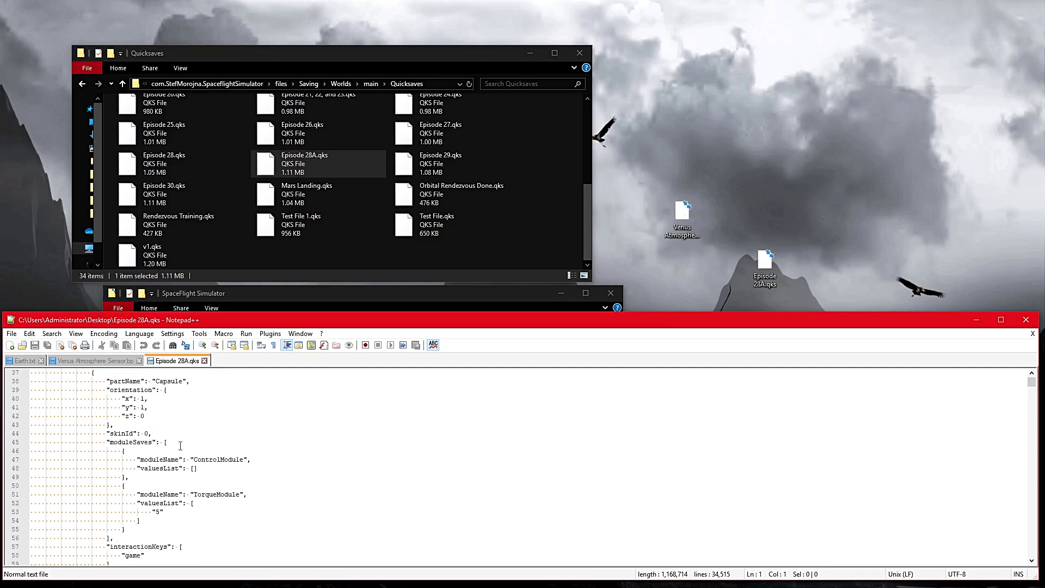
{"action": "scroll", "coordinate": [180, 446], "scroll_direction": "up", "scroll_amount": 12}
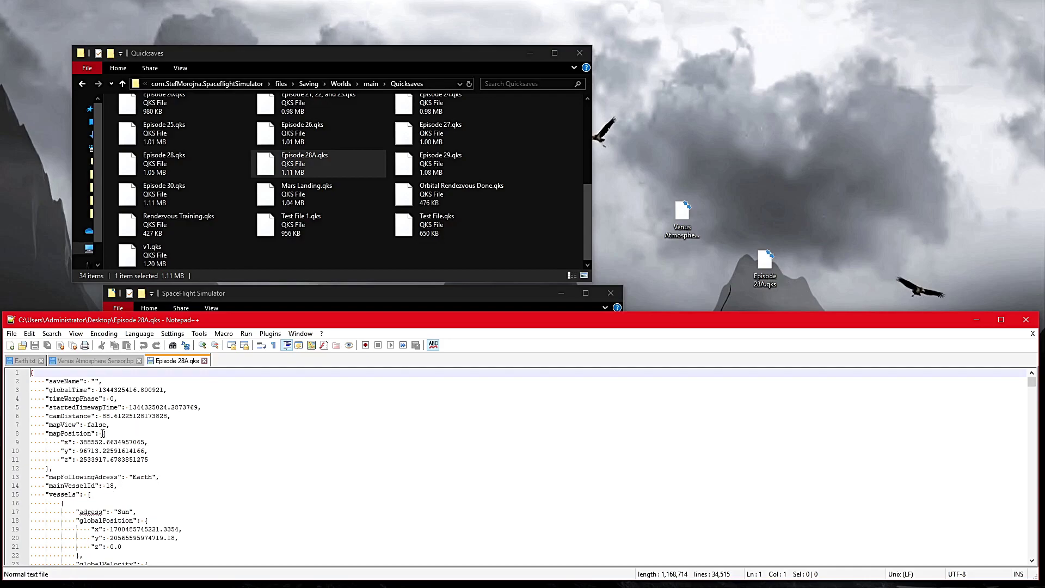
{"action": "scroll", "coordinate": [93, 430], "scroll_direction": "down", "scroll_amount": 10}
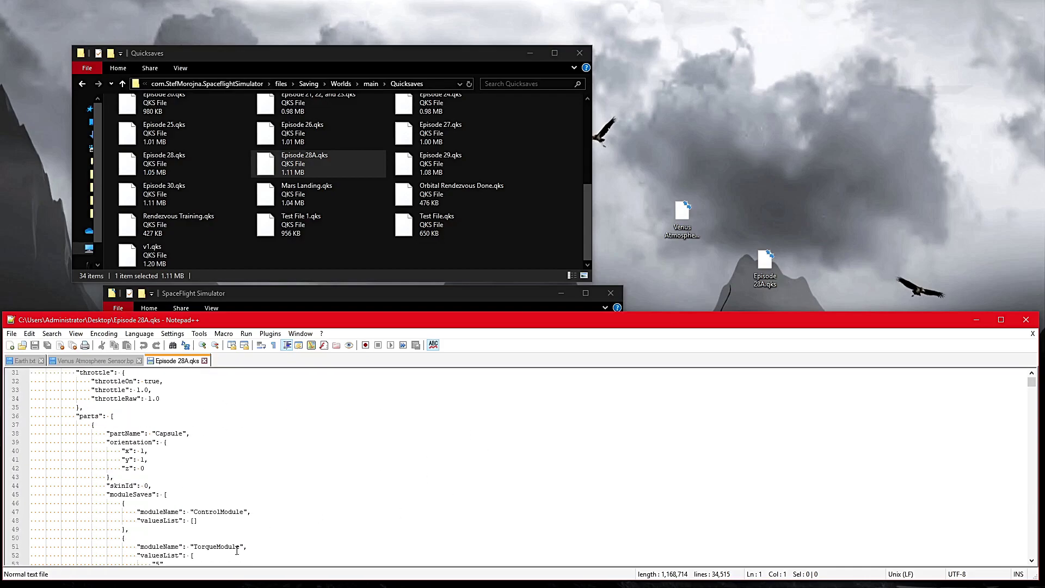
{"action": "left_click", "coordinate": [1026, 320]}
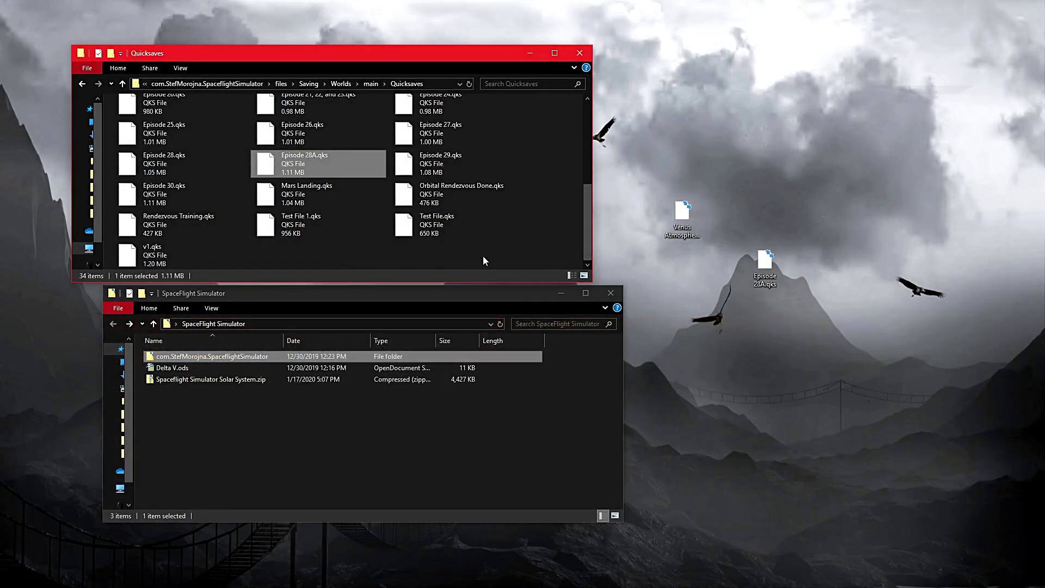
Step: Step back from Quicksaves through main, Worlds and Saving to the app's files folder
{"action": "left_click", "coordinate": [531, 234]}
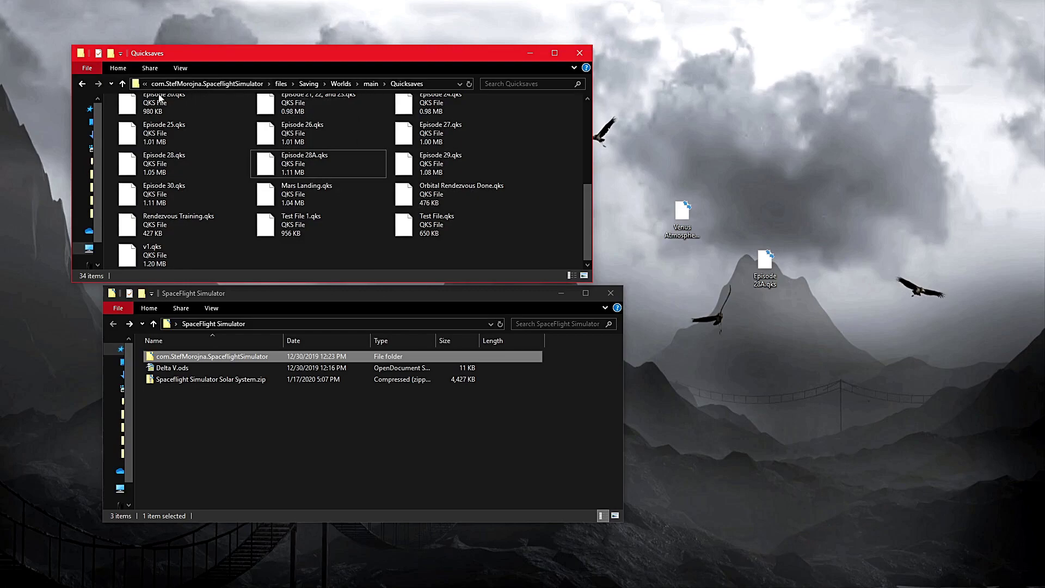
{"action": "left_click", "coordinate": [83, 84]}
{"action": "left_click", "coordinate": [208, 162]}
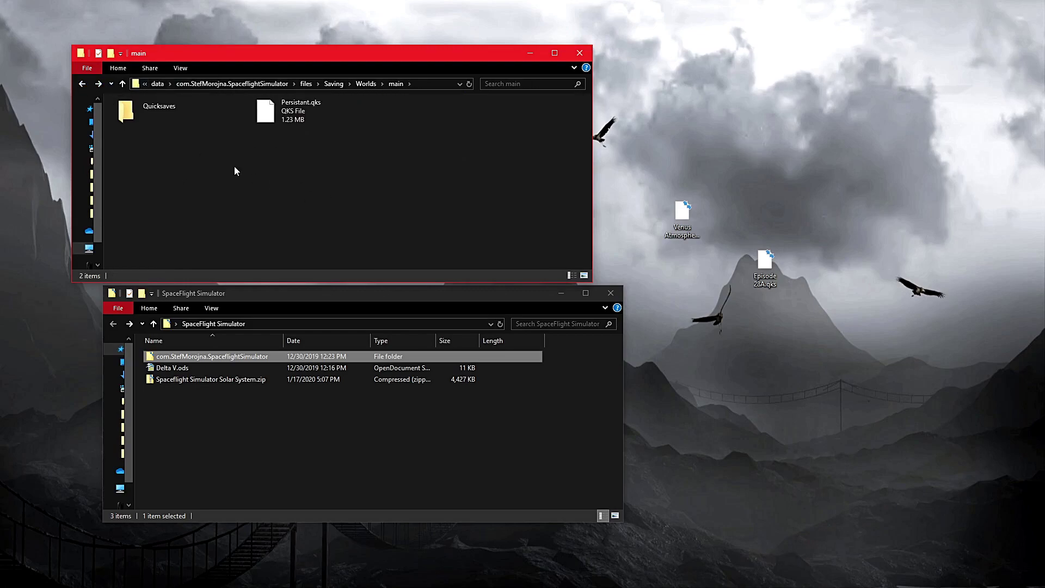
{"action": "left_click", "coordinate": [83, 84]}
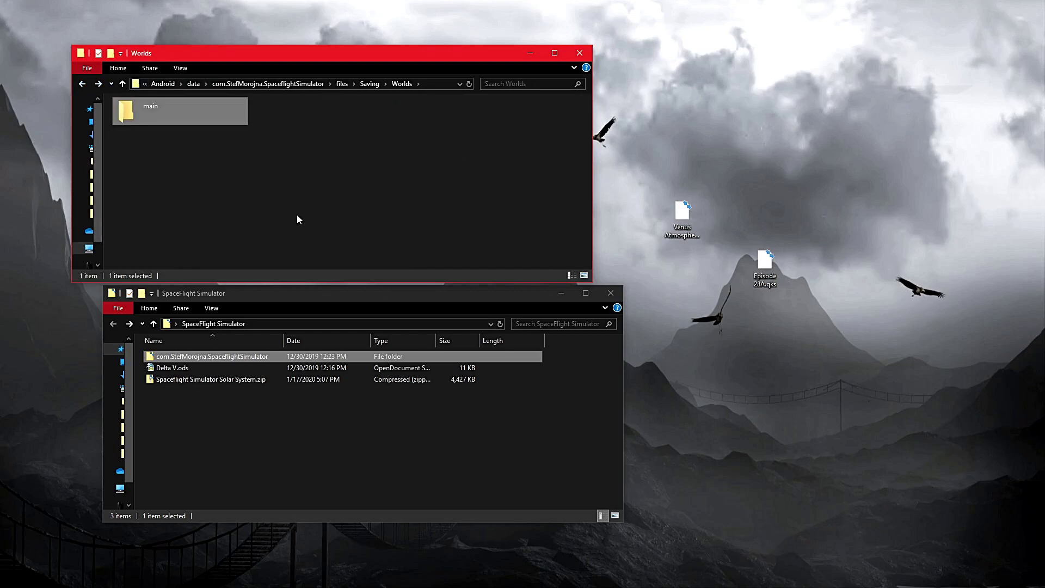
{"action": "left_click", "coordinate": [77, 85]}
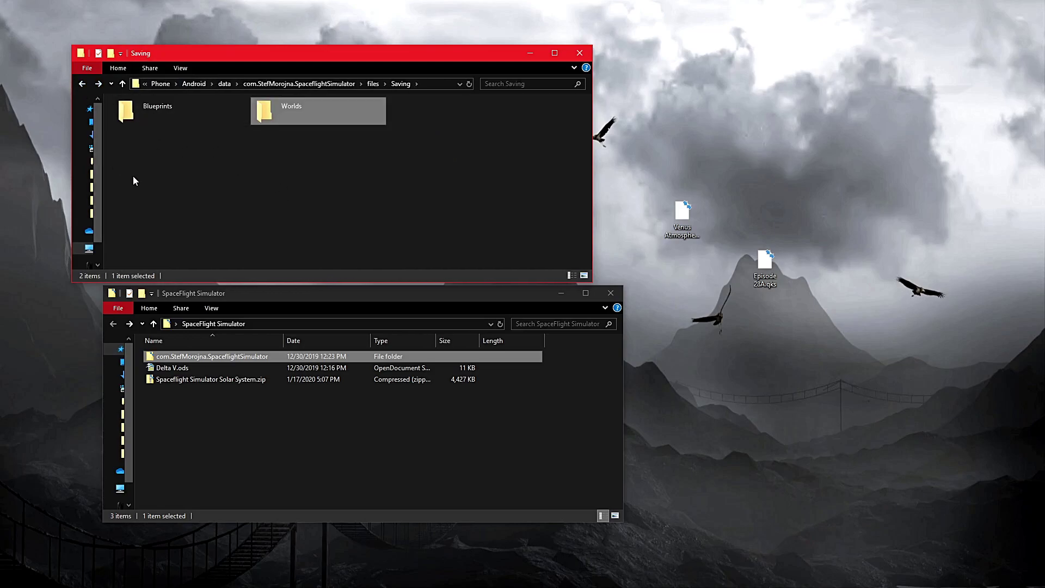
{"action": "left_click", "coordinate": [83, 85]}
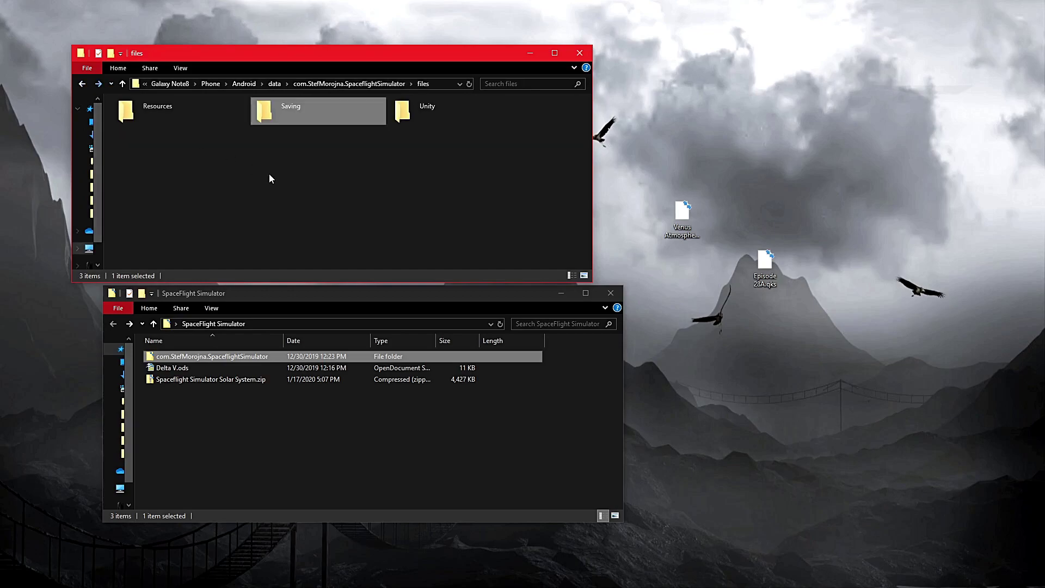
Step: Open the phone's Resources folder and look through its Textures folder
{"action": "left_click", "coordinate": [167, 106]}
{"action": "double_click", "coordinate": [191, 113]}
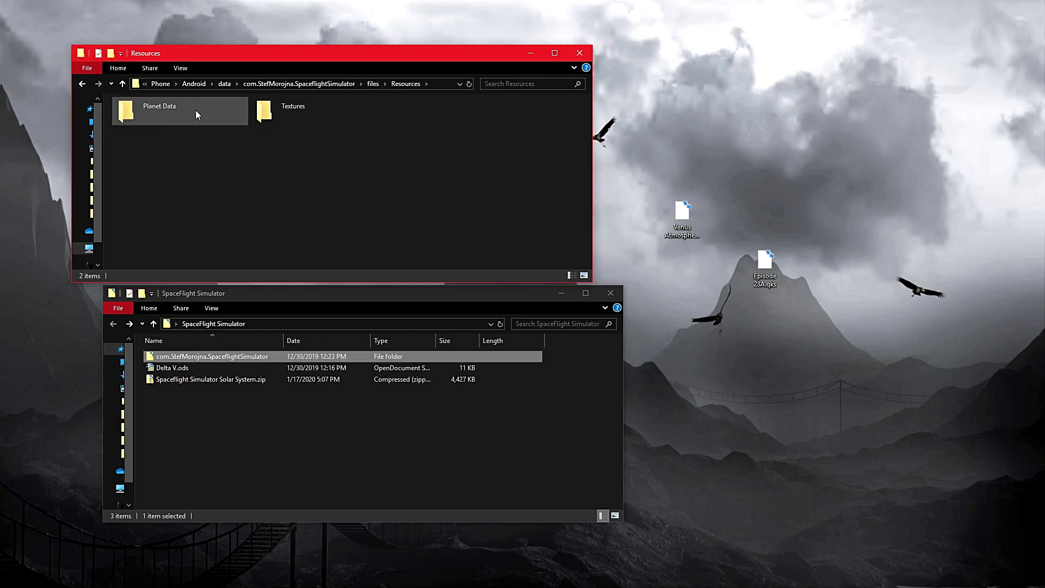
{"action": "double_click", "coordinate": [273, 111]}
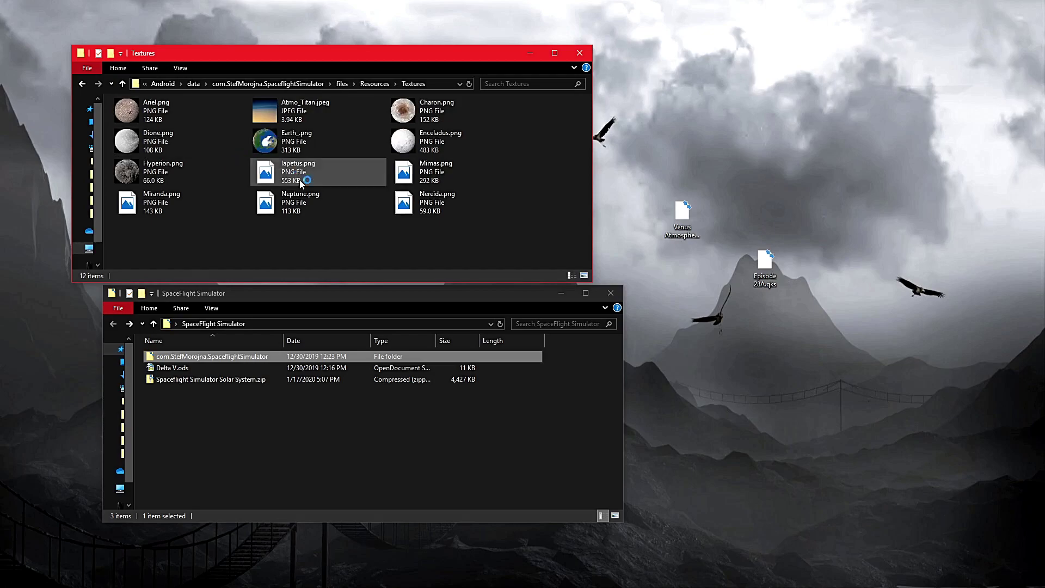
{"action": "scroll", "coordinate": [316, 197], "scroll_direction": "down", "scroll_amount": 3}
{"action": "scroll", "coordinate": [327, 207], "scroll_direction": "up", "scroll_amount": 3}
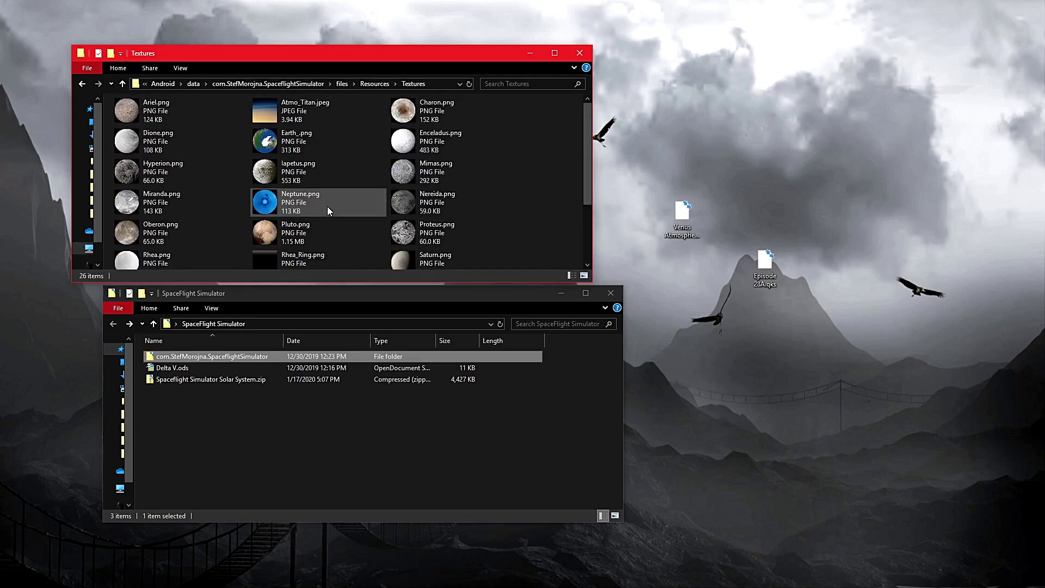
Step: Open the phone's Planet Data folder and select Spaceflight Simulator Solar System.zip in the PC window
{"action": "left_click", "coordinate": [81, 83]}
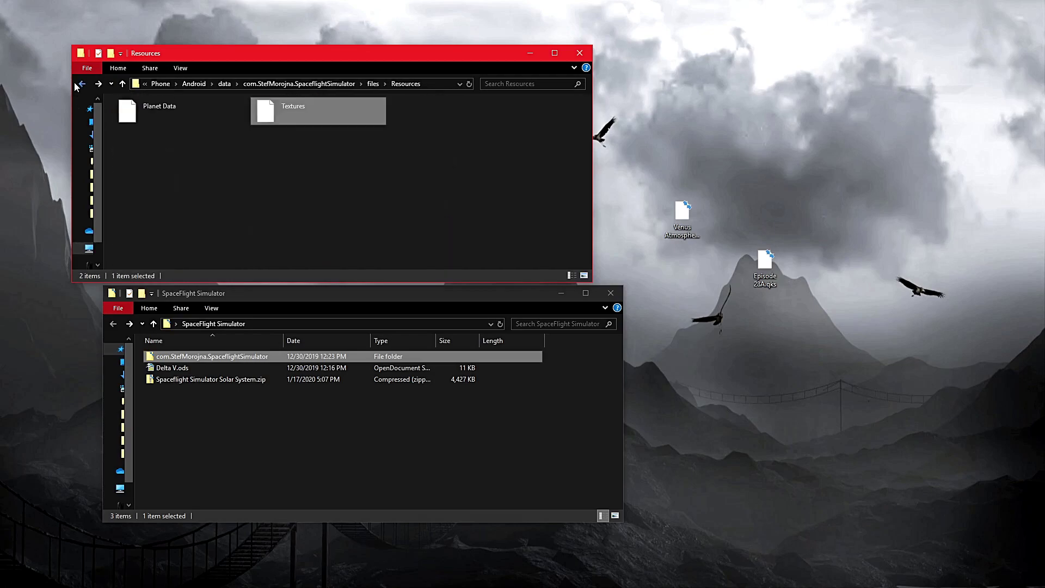
{"action": "double_click", "coordinate": [134, 112]}
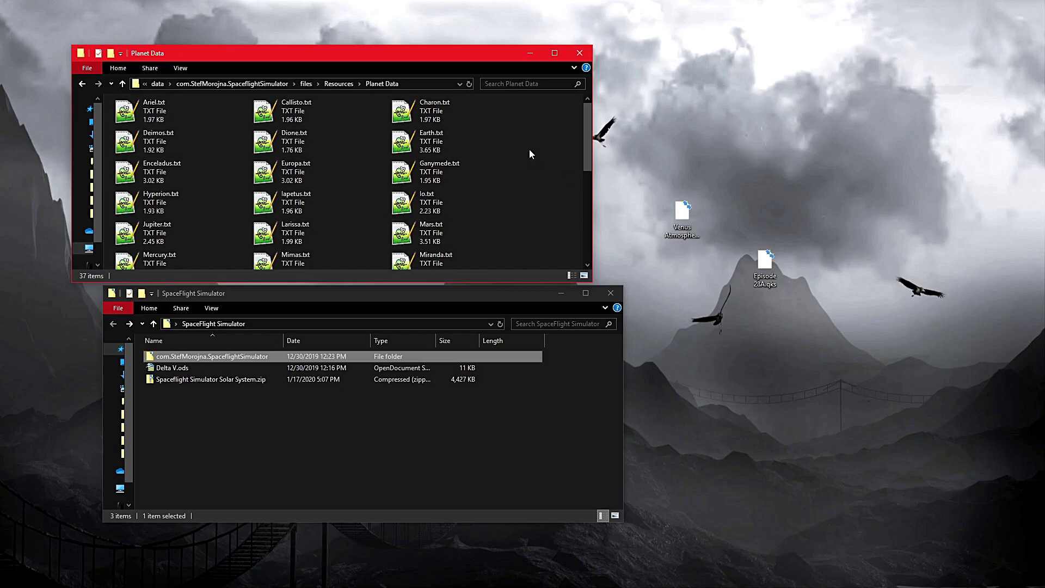
{"action": "scroll", "coordinate": [541, 132], "scroll_direction": "down", "scroll_amount": 5}
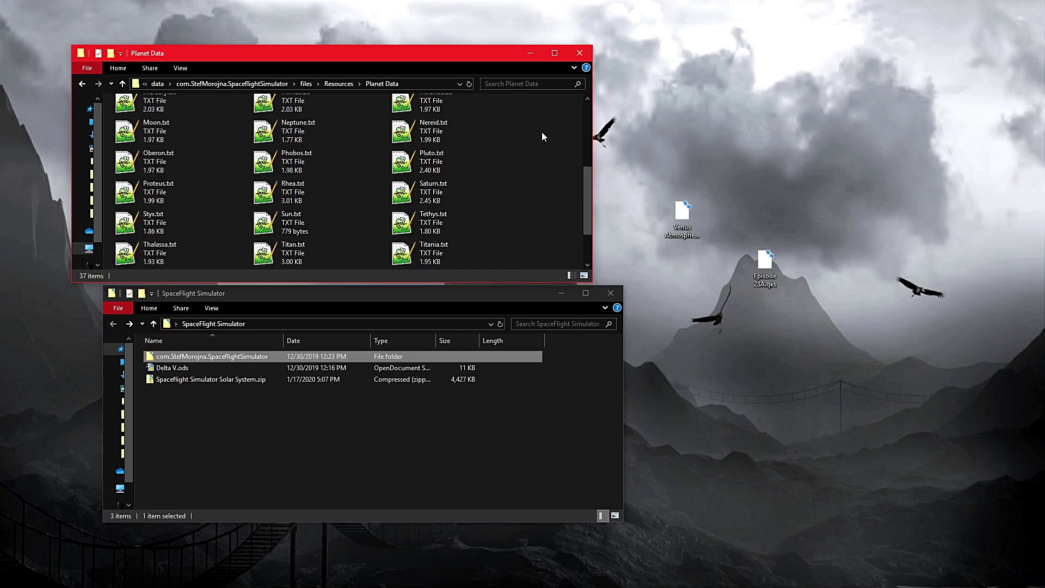
{"action": "left_click", "coordinate": [182, 379]}
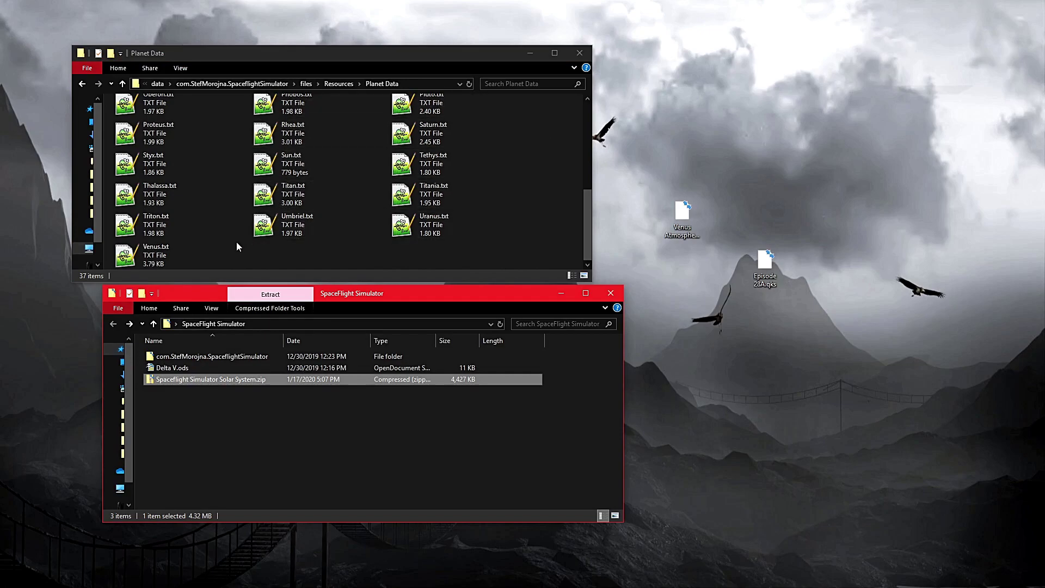
{"action": "scroll", "coordinate": [236, 247], "scroll_direction": "up", "scroll_amount": 3}
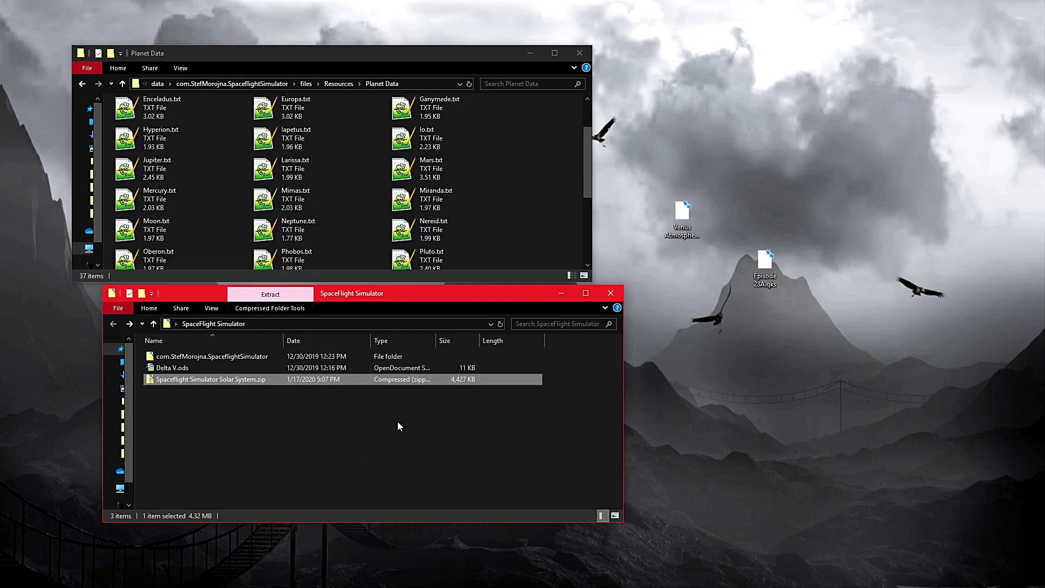
{"action": "right_click", "coordinate": [221, 382]}
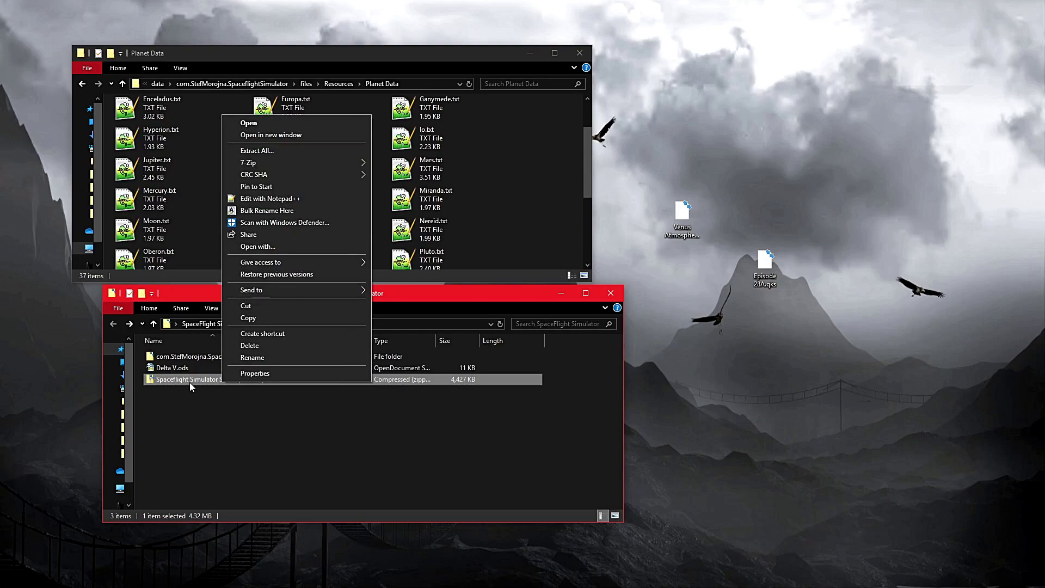
{"action": "left_click", "coordinate": [213, 404]}
{"action": "right_click", "coordinate": [184, 380]}
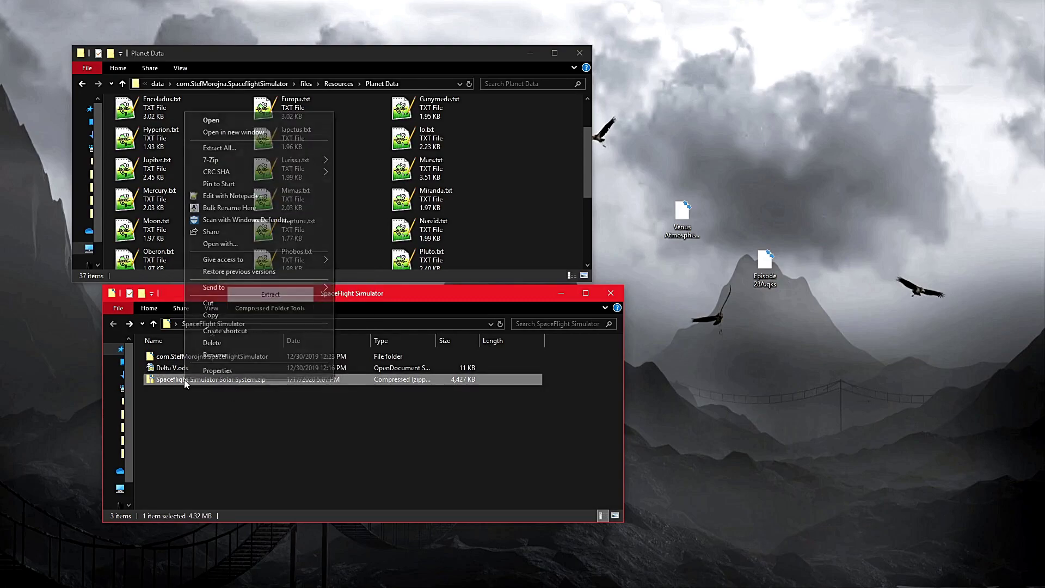
{"action": "left_click", "coordinate": [227, 149]}
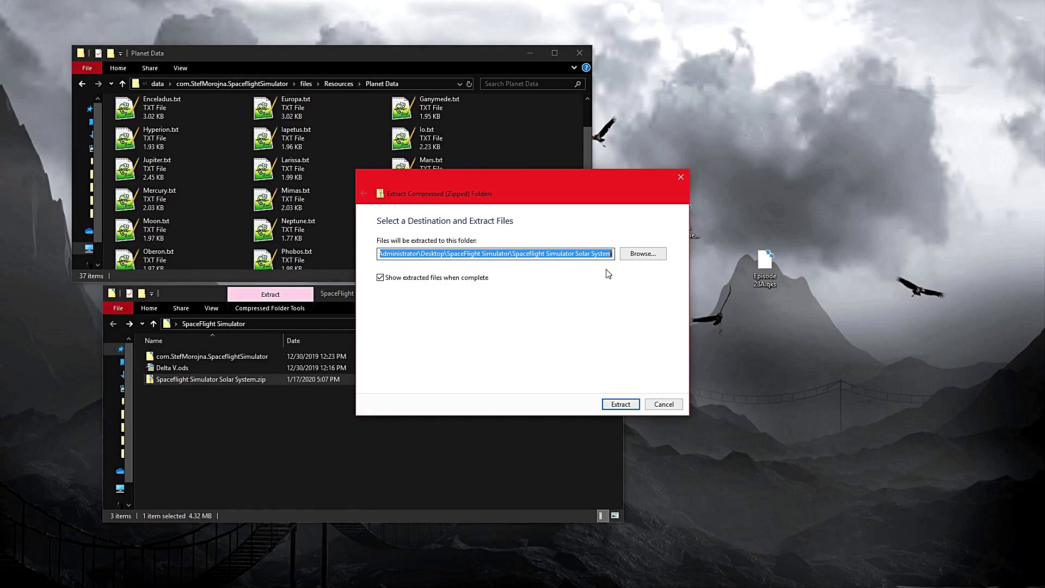
{"action": "left_click", "coordinate": [642, 252]}
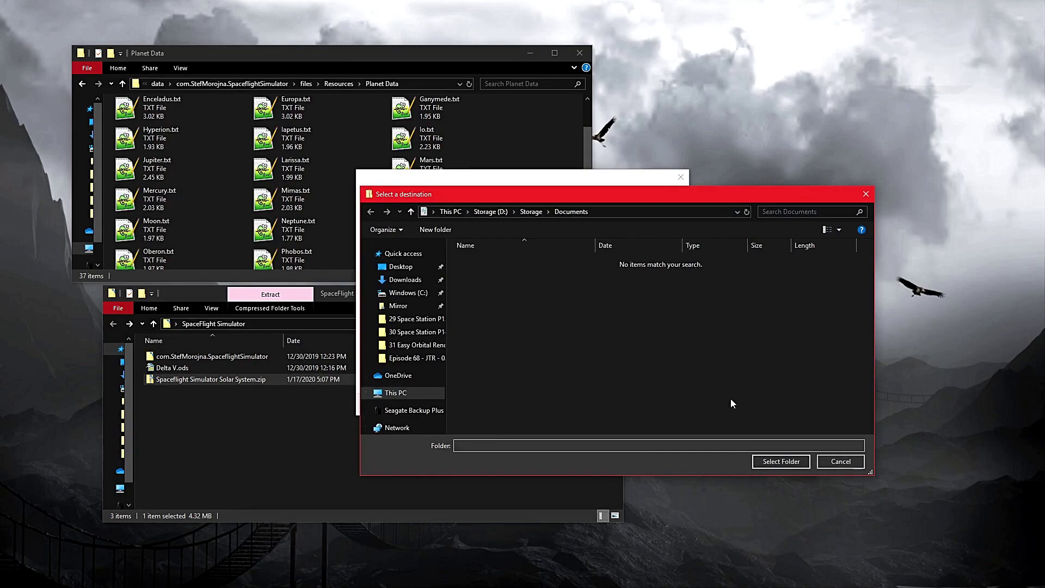
{"action": "left_click", "coordinate": [856, 465]}
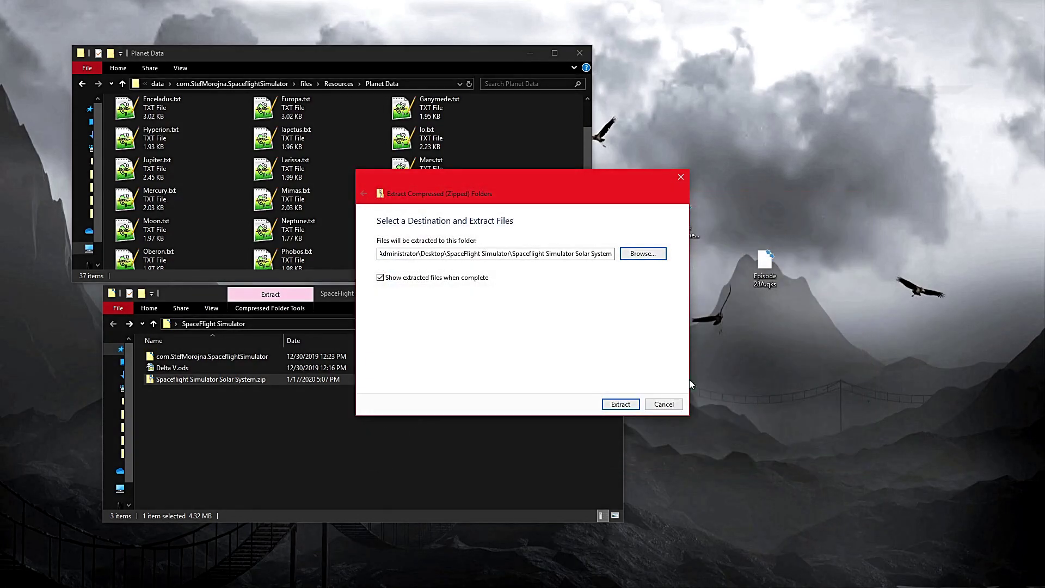
{"action": "left_click", "coordinate": [667, 405]}
{"action": "left_click", "coordinate": [245, 451]}
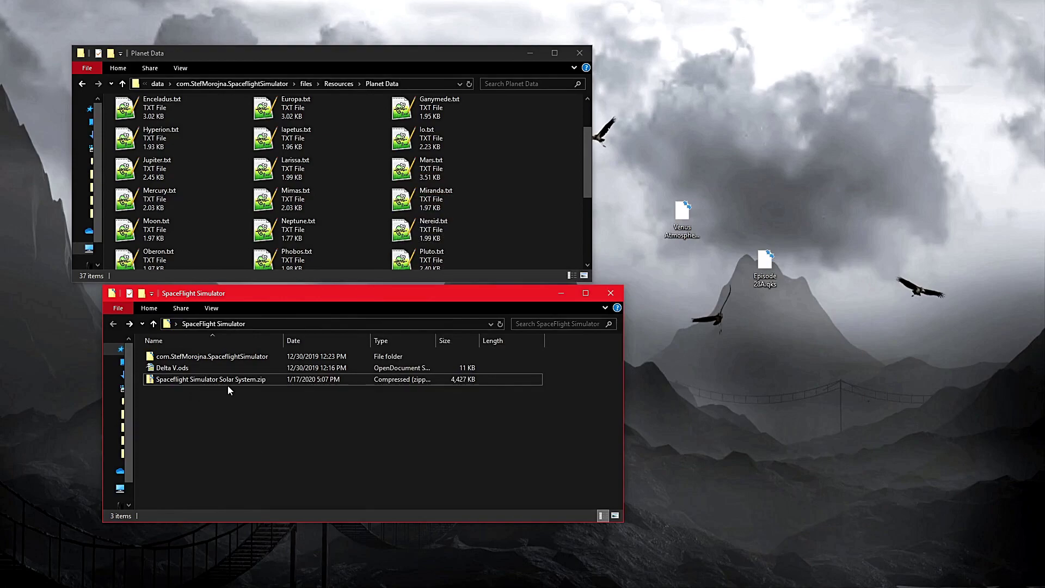
Step: Open the solar system zip's Planet Data folder and select all 37 files
{"action": "double_click", "coordinate": [165, 379]}
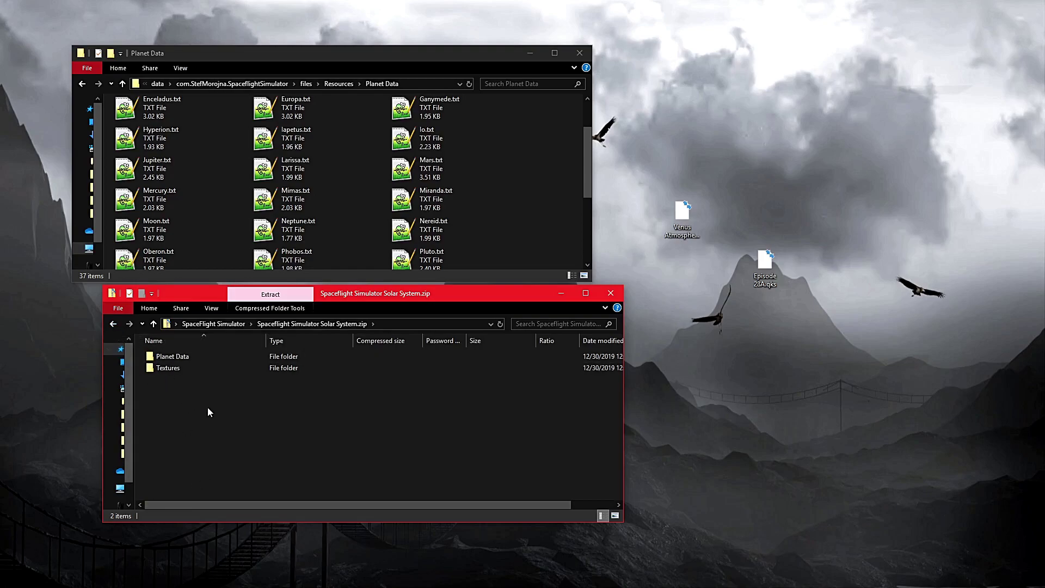
{"action": "double_click", "coordinate": [188, 357]}
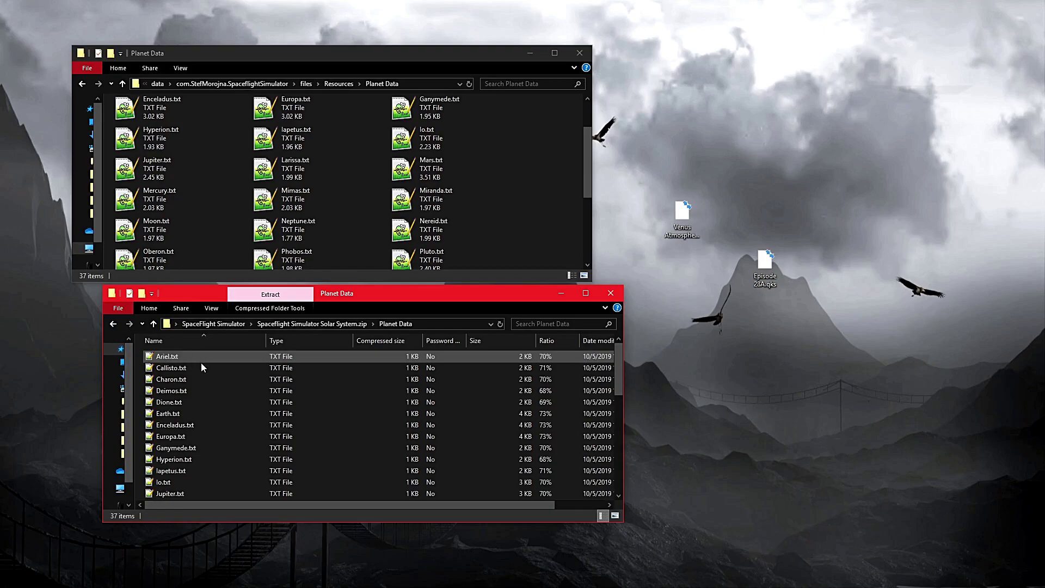
{"action": "left_click", "coordinate": [250, 404]}
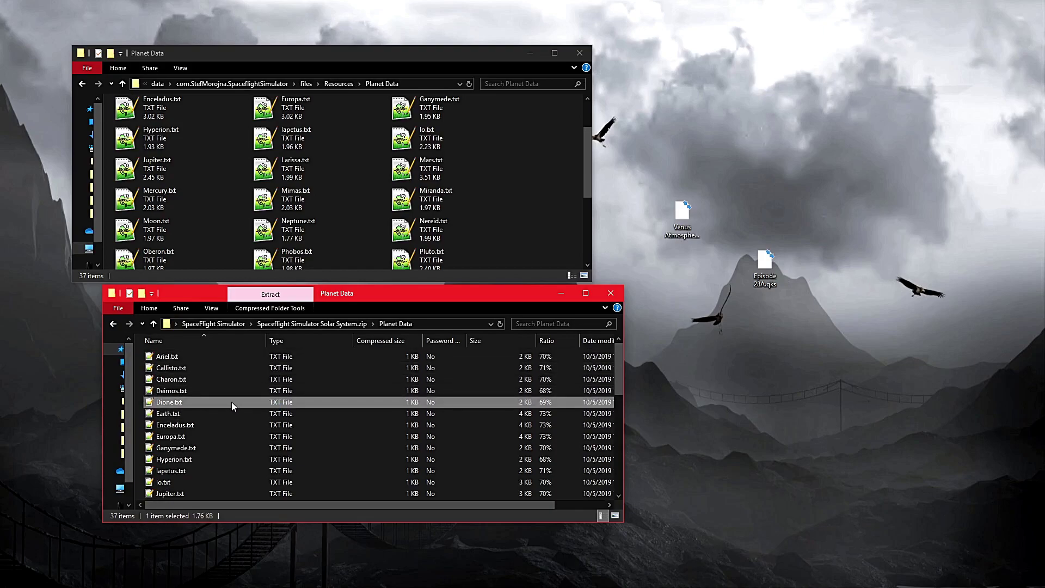
{"action": "key", "text": "ctrl+a"}
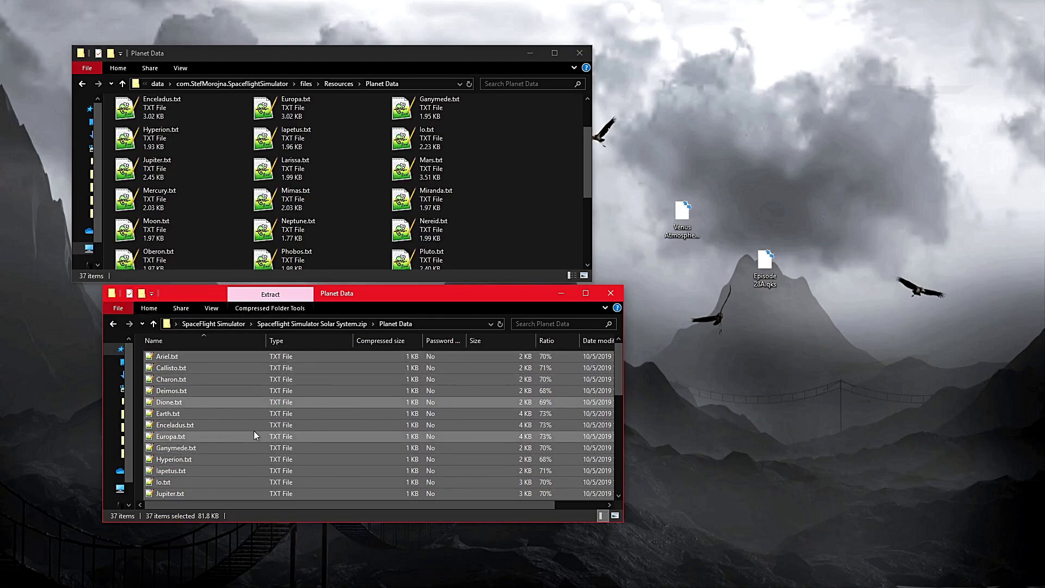
Step: Copy the 37 planet data files into the phone's Planet Data folder
{"action": "left_click_drag", "start_coordinate": [250, 447], "coordinate": [539, 174]}
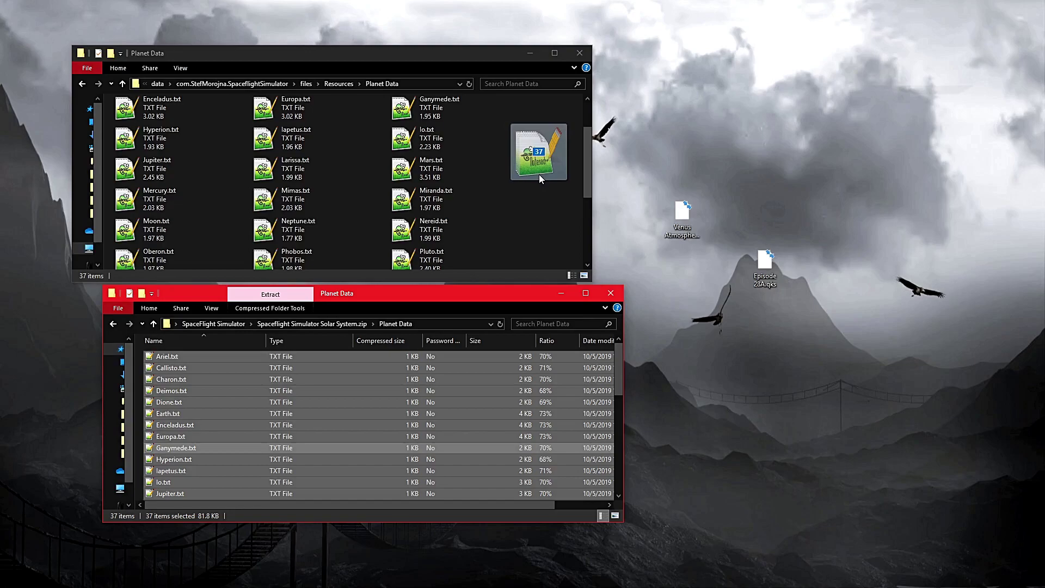
{"action": "left_click_drag", "start_coordinate": [539, 174], "coordinate": [539, 175]}
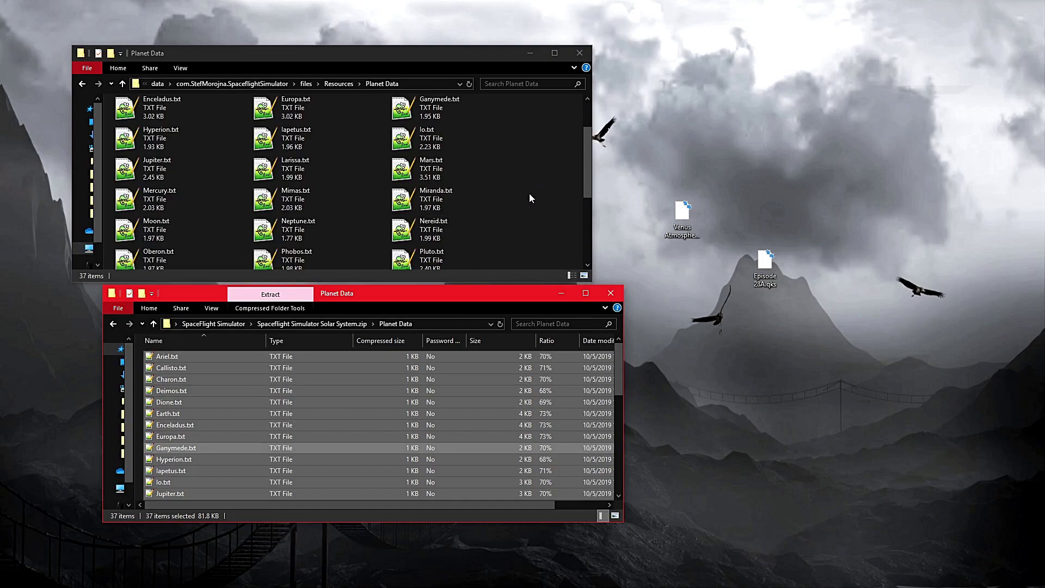
{"action": "left_click", "coordinate": [561, 234]}
{"action": "scroll", "coordinate": [550, 237], "scroll_direction": "down", "scroll_amount": 3}
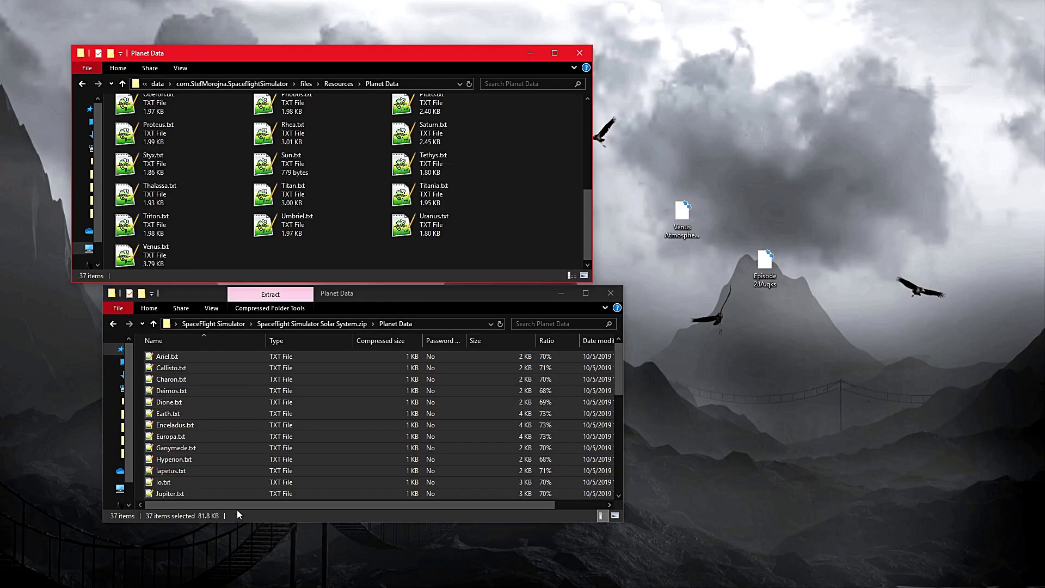
Step: Return the zip window to its top level and the phone window to Resources
{"action": "left_click", "coordinate": [114, 327]}
{"action": "left_click", "coordinate": [114, 325]}
{"action": "left_click", "coordinate": [192, 165]}
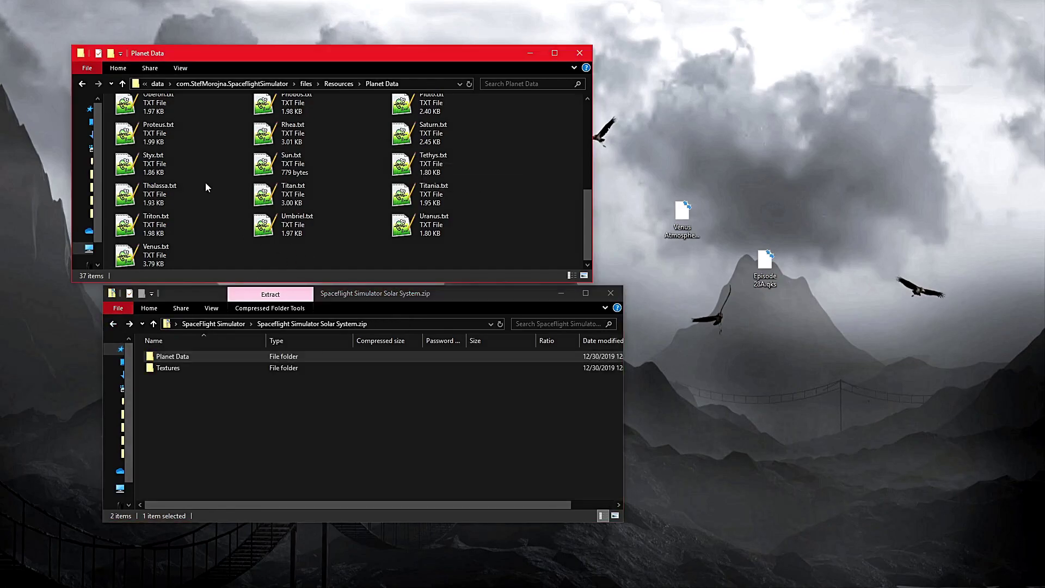
{"action": "left_click", "coordinate": [80, 84]}
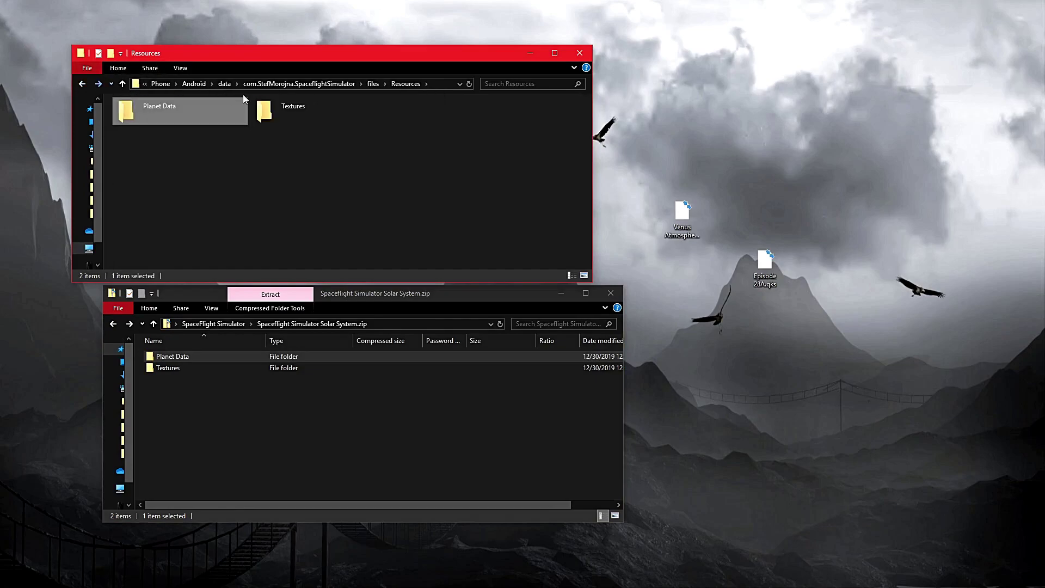
Step: Open Textures in both windows and copy Dione.png into the phone's Textures folder
{"action": "double_click", "coordinate": [275, 110]}
{"action": "left_click", "coordinate": [156, 375]}
{"action": "double_click", "coordinate": [168, 370]}
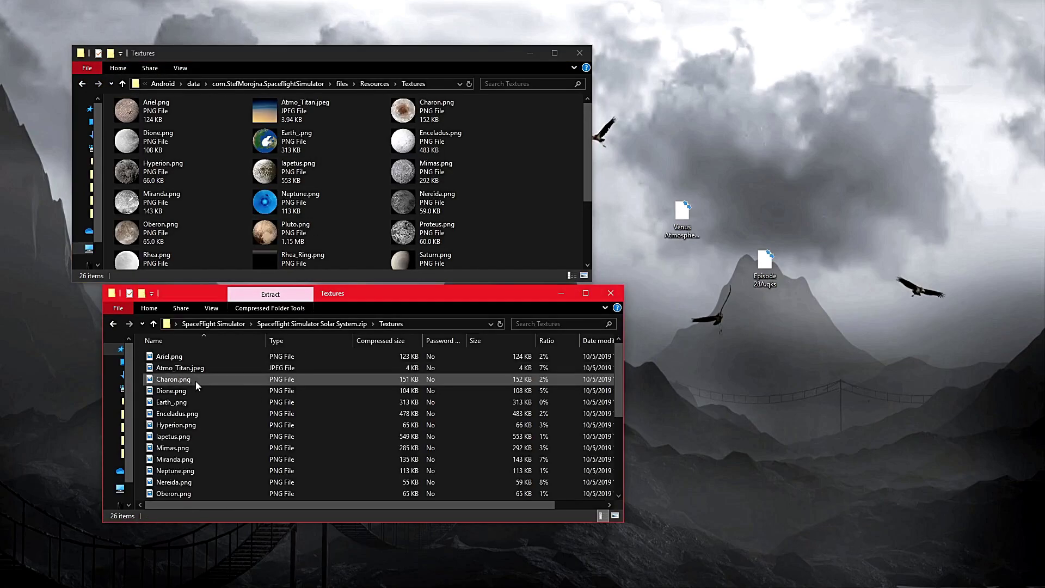
{"action": "left_click_drag", "start_coordinate": [177, 390], "coordinate": [320, 413]}
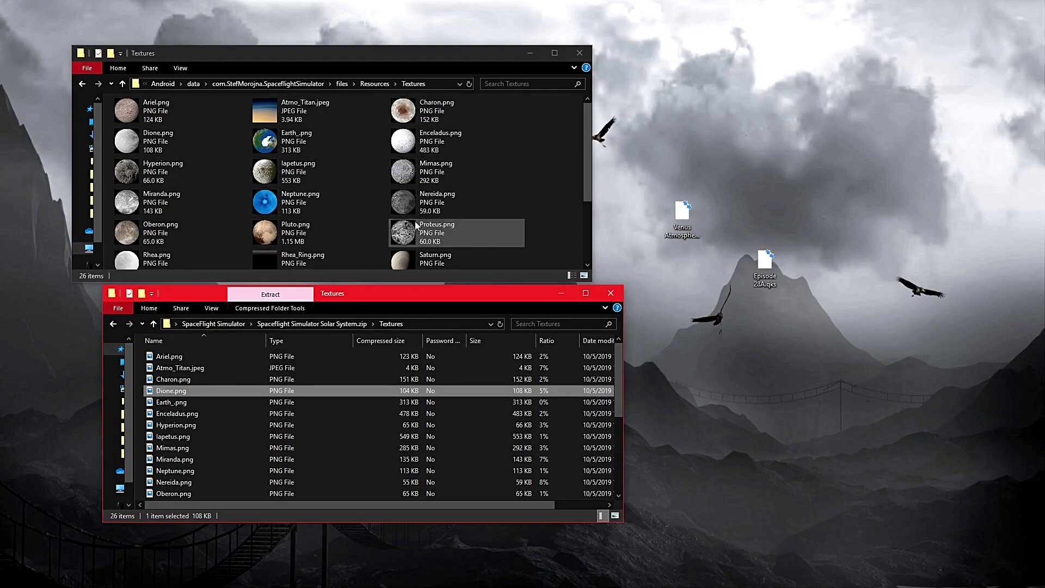
{"action": "left_click", "coordinate": [112, 323]}
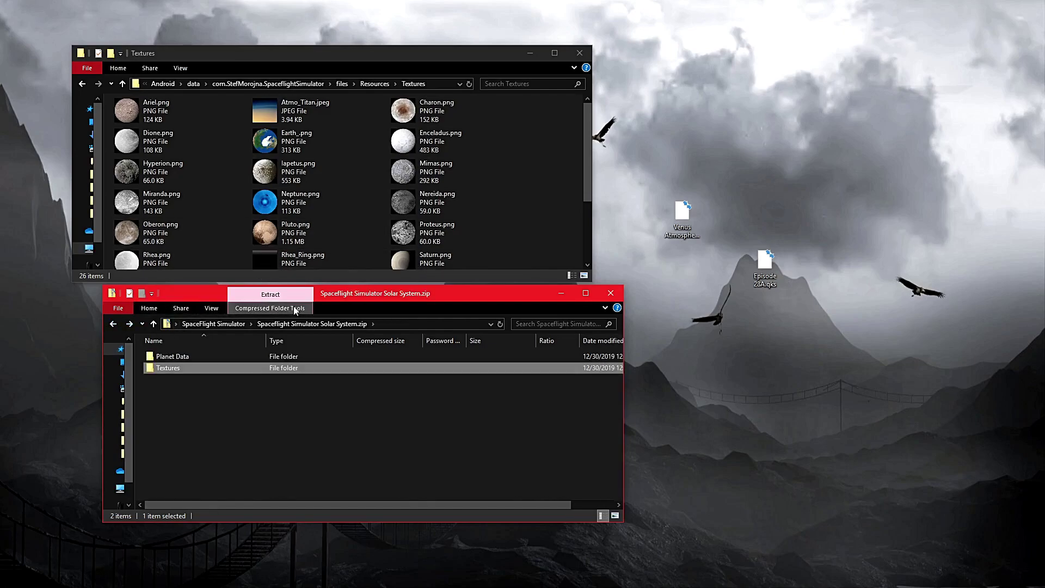
Step: Return the phone window to its files folder and the PC window to the SpaceFlight Simulator folder
{"action": "left_click", "coordinate": [82, 84]}
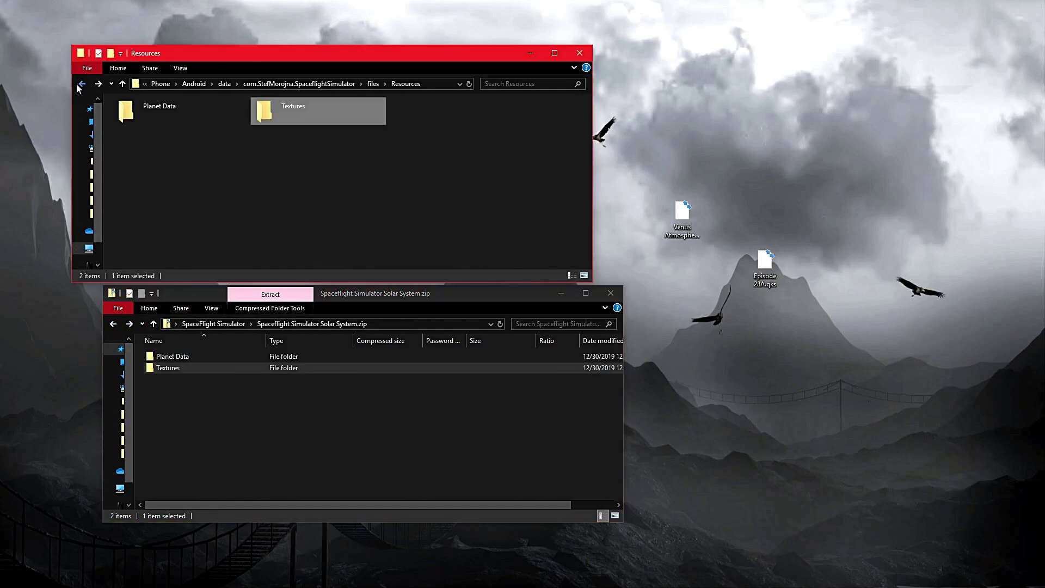
{"action": "left_click", "coordinate": [289, 199]}
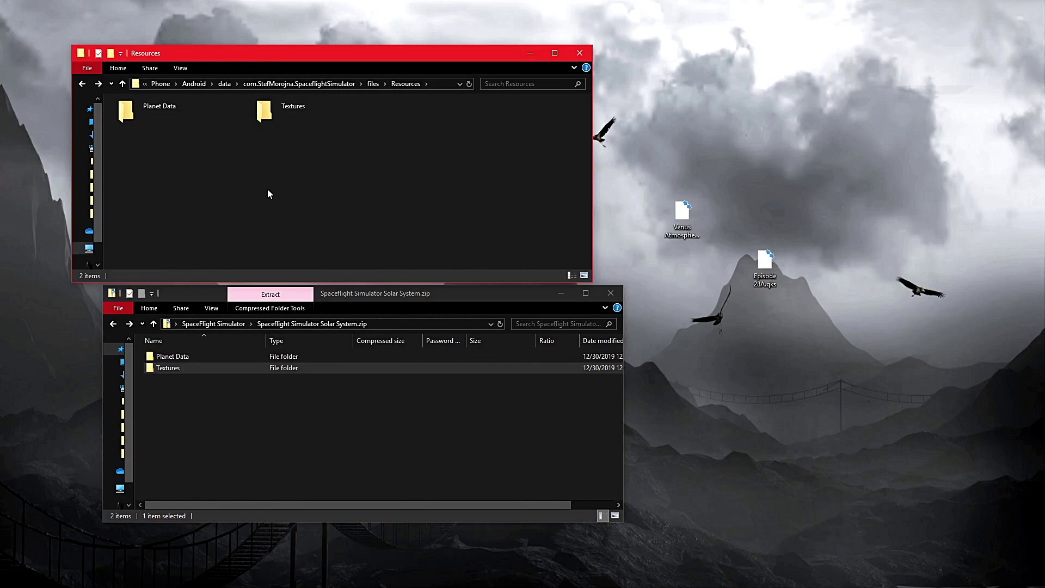
{"action": "left_click", "coordinate": [82, 84]}
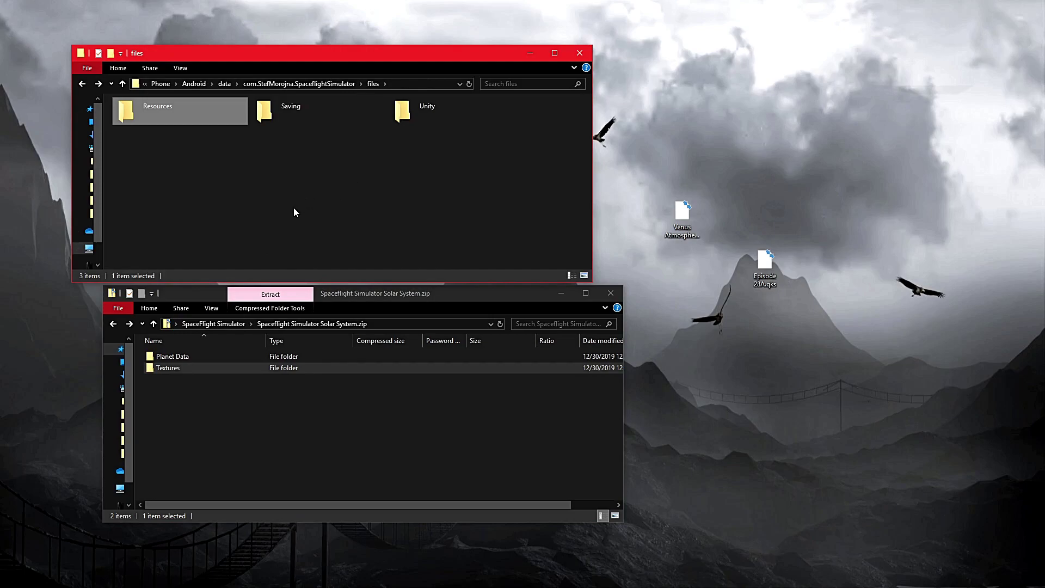
{"action": "left_click", "coordinate": [256, 195]}
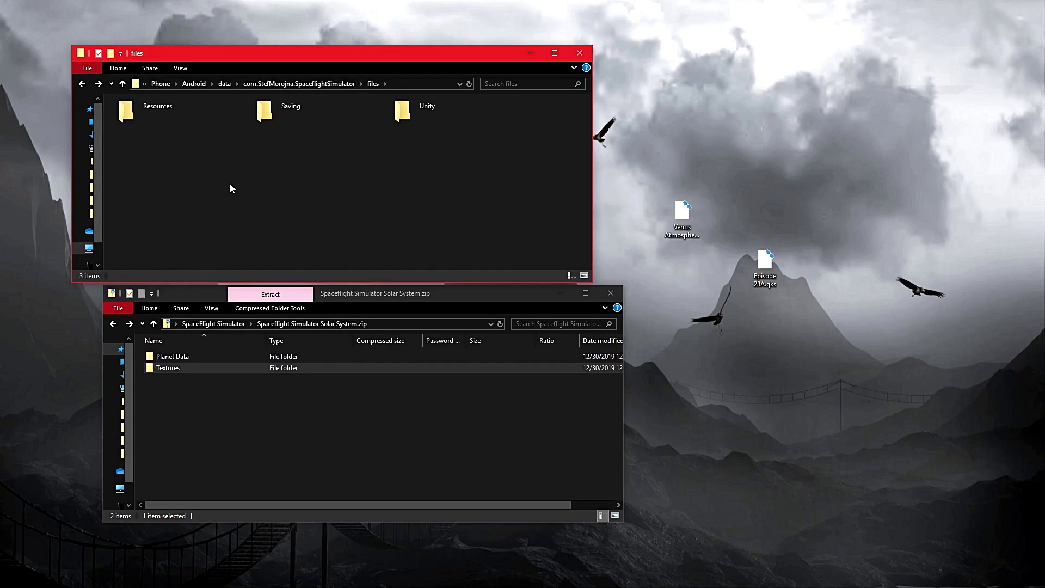
{"action": "left_click", "coordinate": [114, 324]}
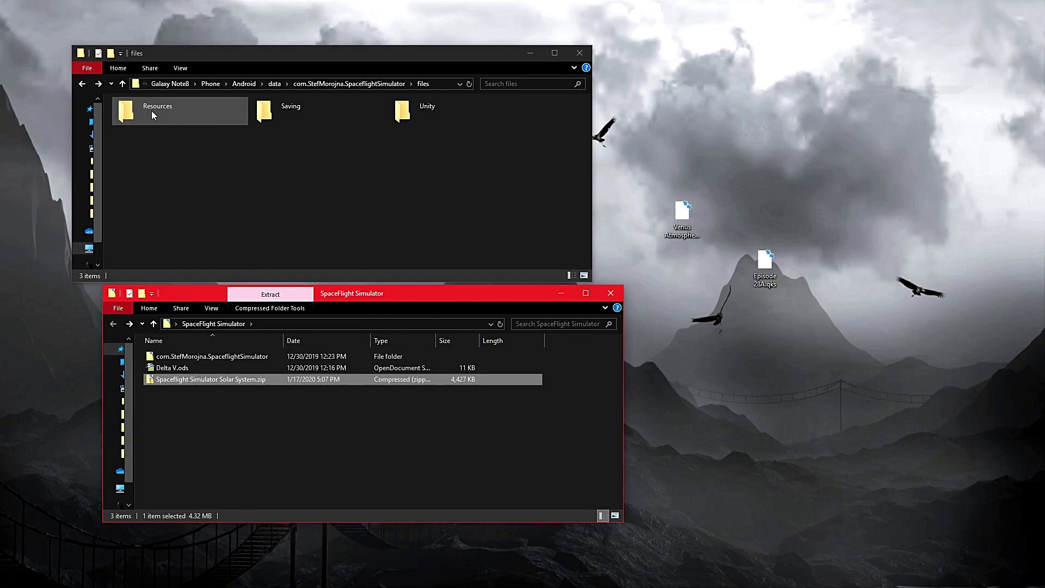
Step: Copy the phone's Resources folder into the PC's SpaceFlight Simulator folder
{"action": "left_click_drag", "start_coordinate": [300, 152], "coordinate": [210, 158]}
{"action": "left_click", "coordinate": [169, 112]}
{"action": "double_click", "coordinate": [168, 112]}
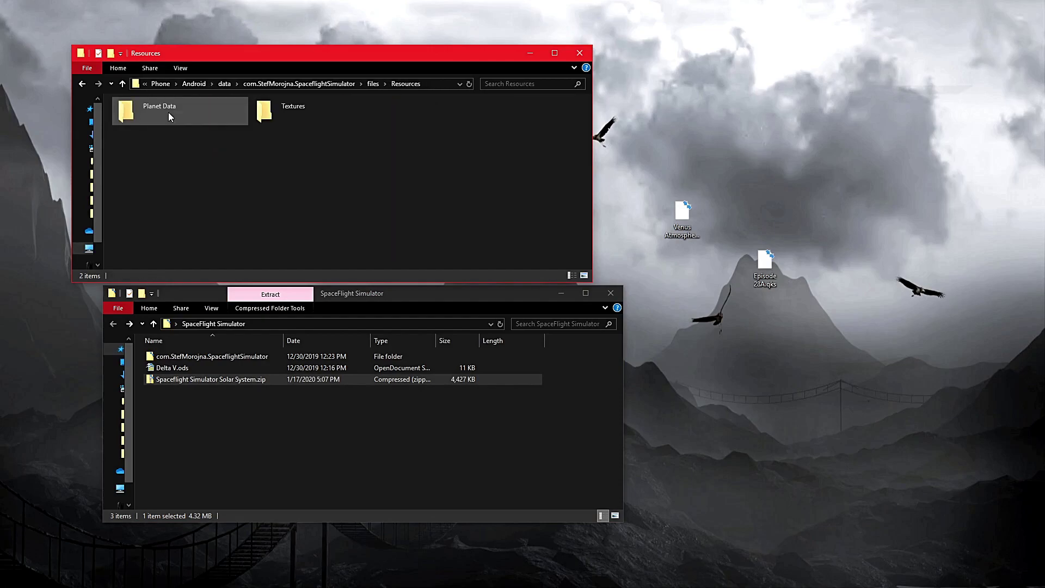
{"action": "left_click", "coordinate": [82, 85]}
{"action": "left_click_drag", "start_coordinate": [159, 116], "coordinate": [209, 213]}
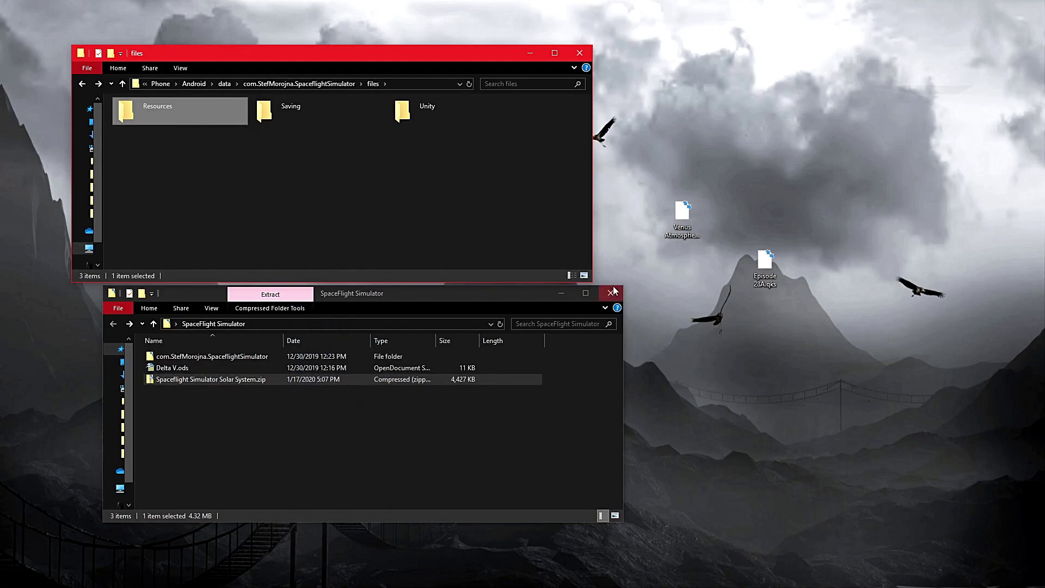